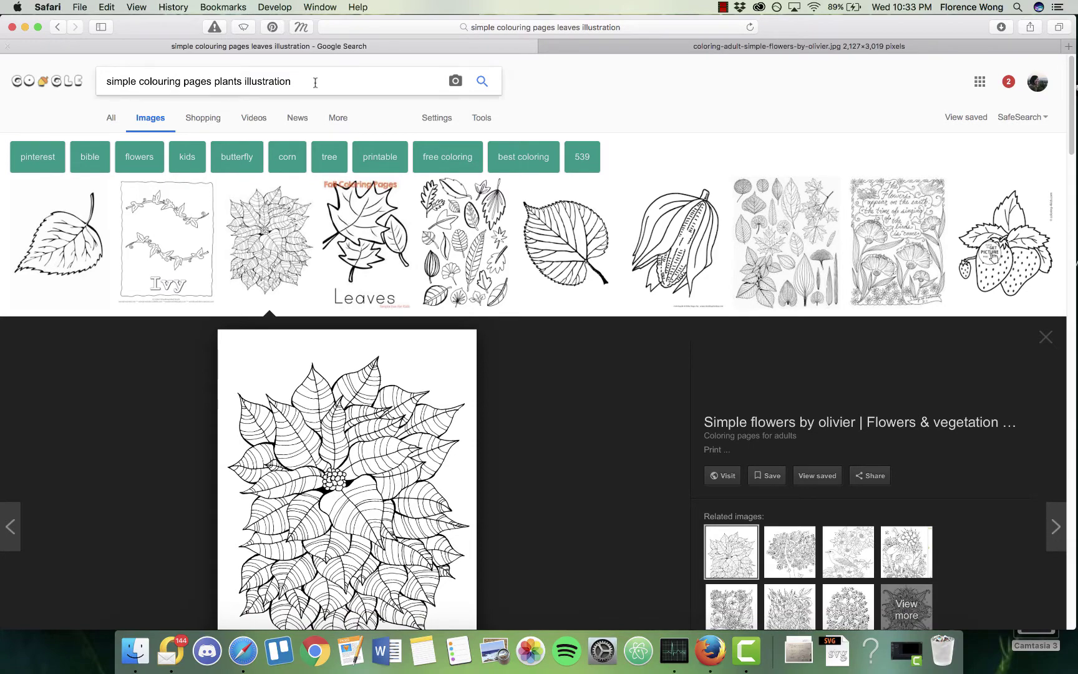
Step: Browse the colouring page image results and preview the ocean habitat illustration with the turtle and octopus
scroll(315, 83, "down", 5)
left_click(765, 493)
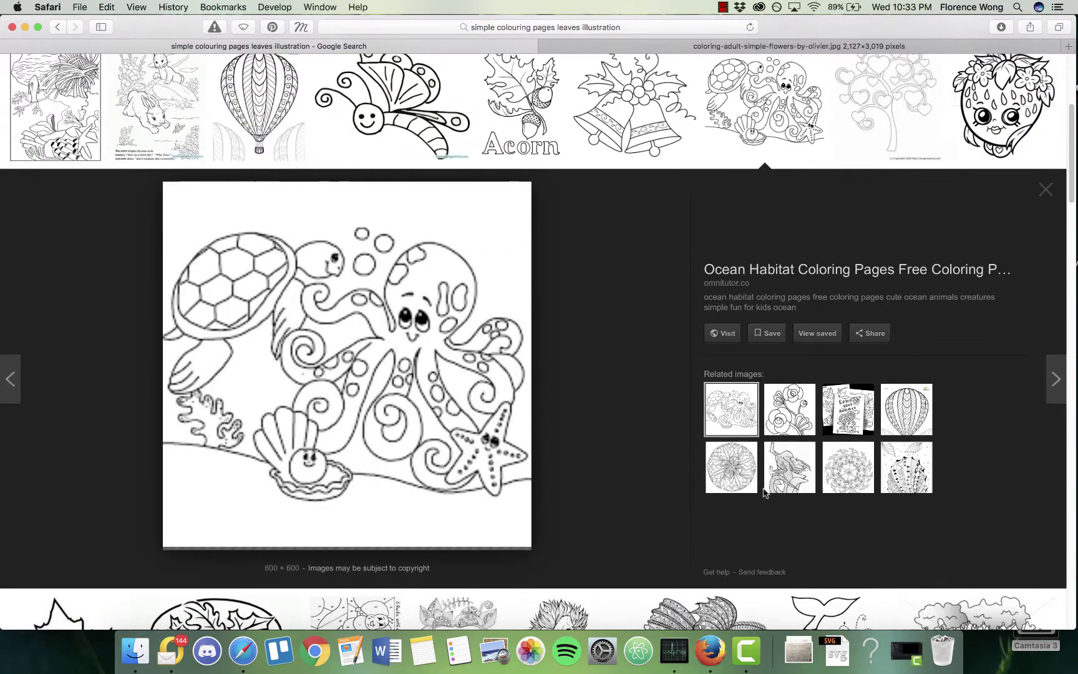
scroll(545, 283, "up", 1)
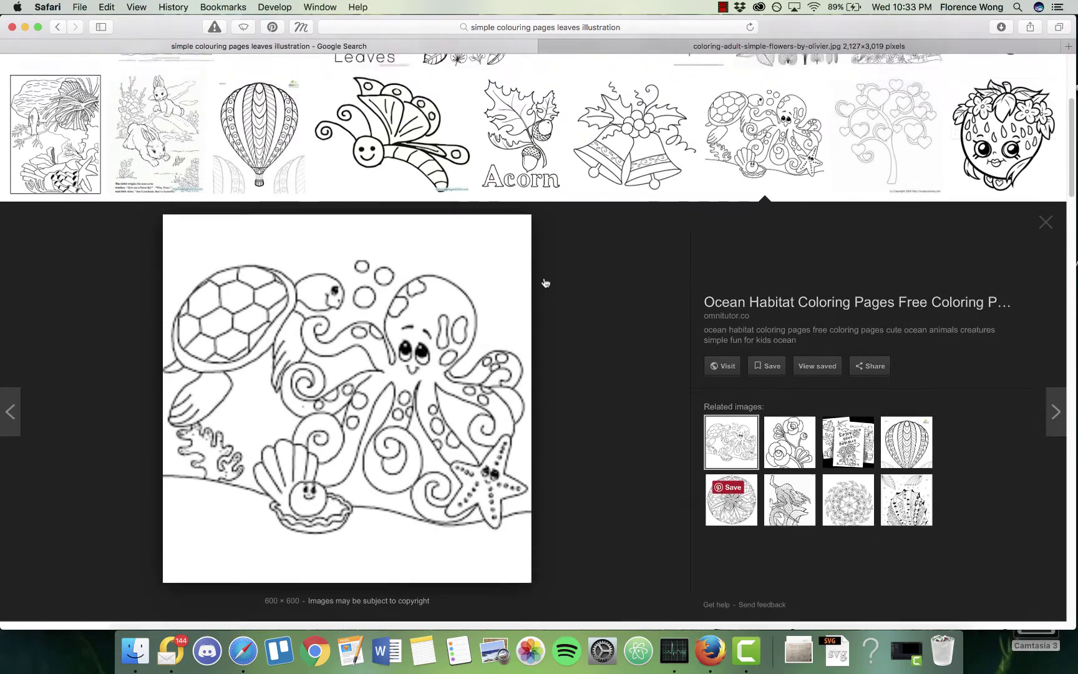
scroll(546, 283, "up", 4)
scroll(545, 284, "down", 5)
scroll(546, 283, "up", 2)
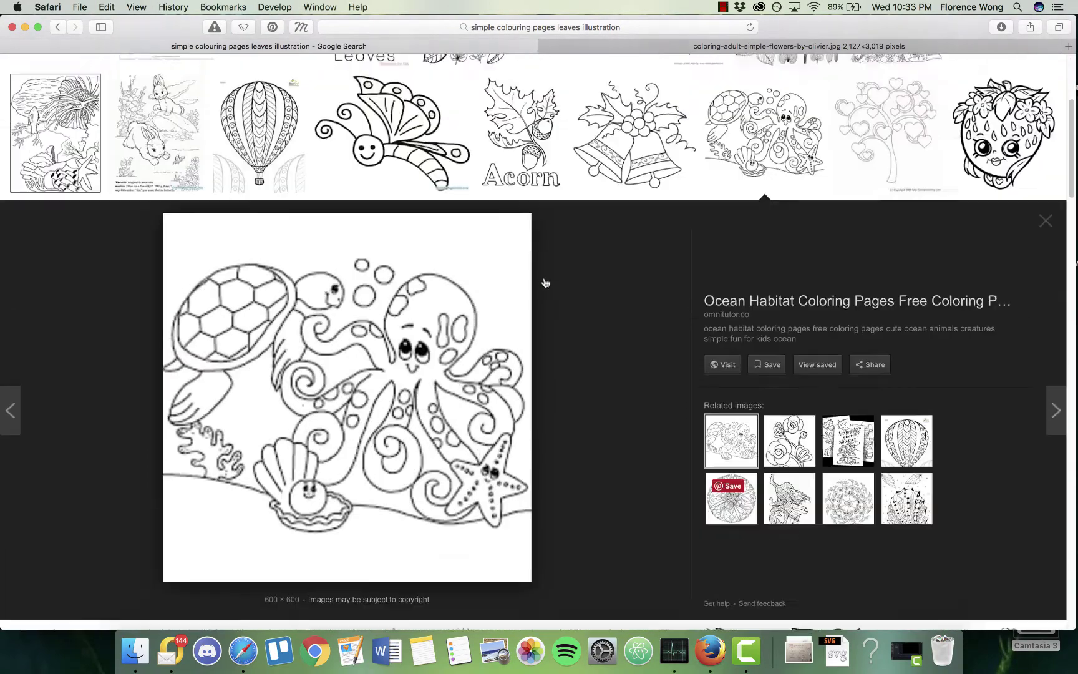
Step: Open the full-size "Simple flowers by olivier" leaf illustration in its own browser tab
scroll(545, 284, "up", 4)
left_click(273, 215)
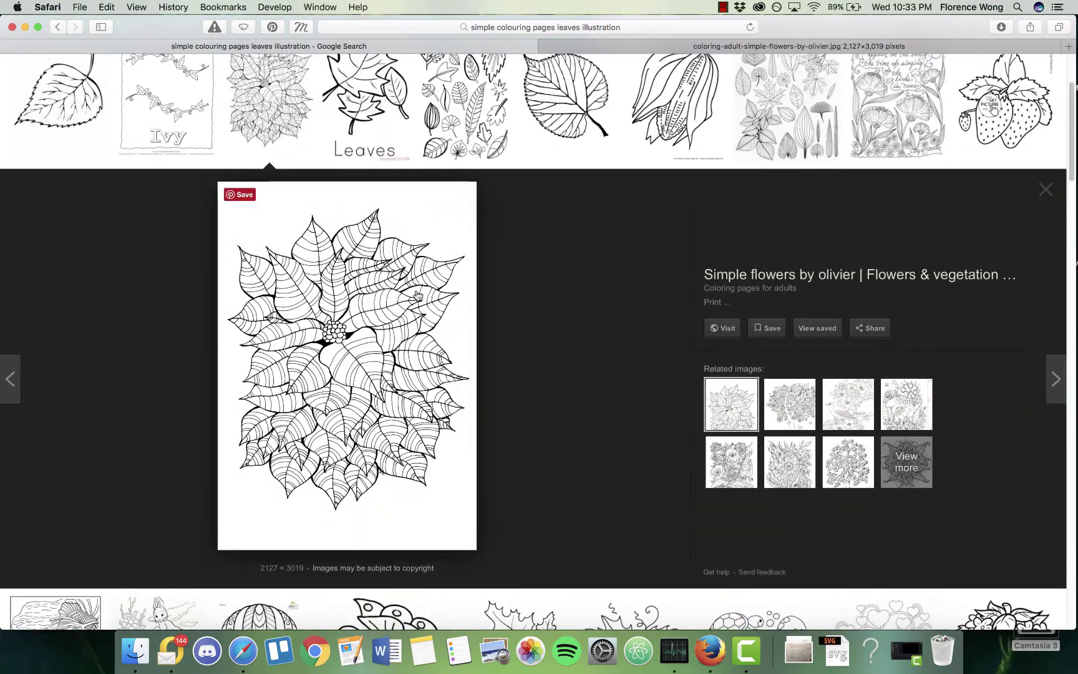
right_click(410, 267)
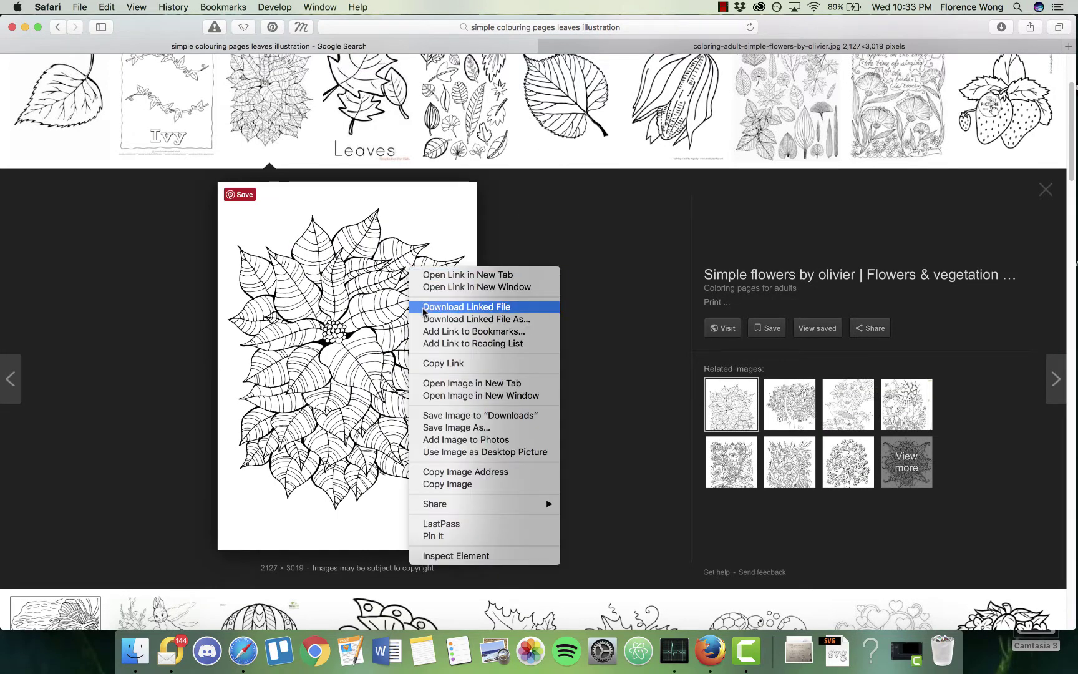
left_click(465, 383)
left_click(491, 47)
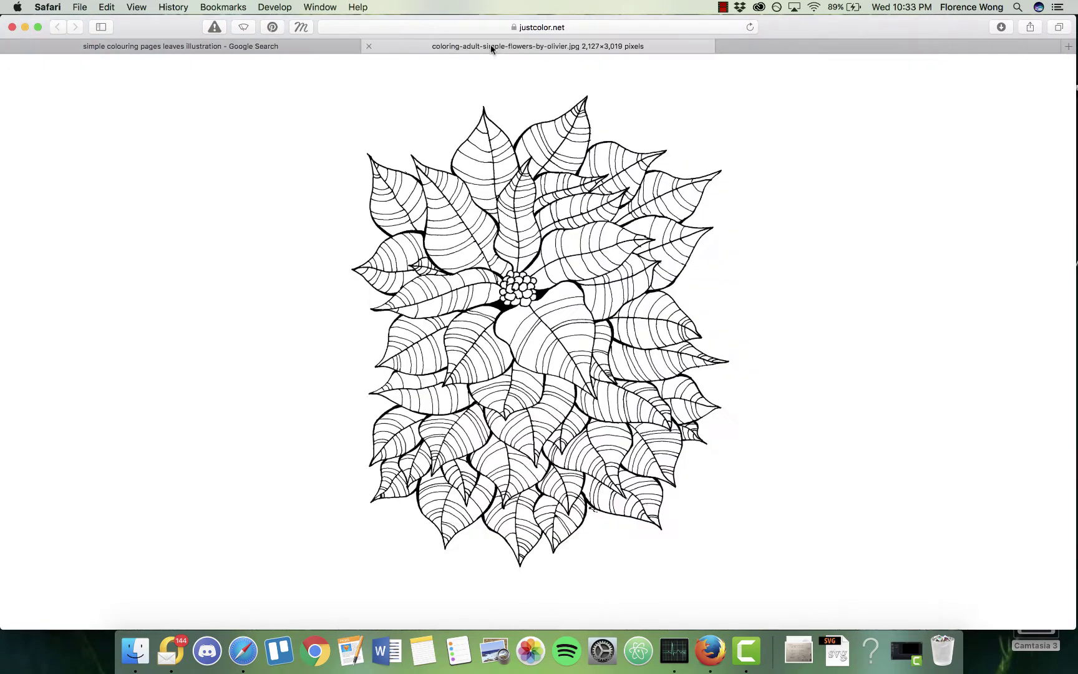
Step: Launch Adobe Photoshop CC 2017 and open the leaf colouring image from the browser in it
left_click(1018, 8)
type("photoshop")
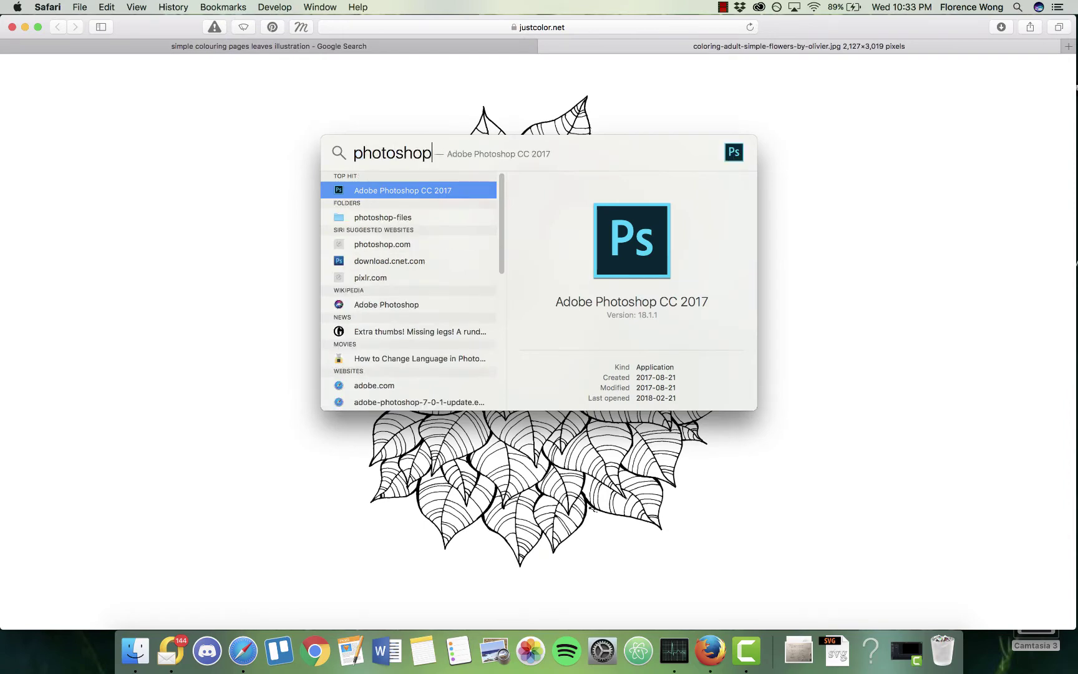
key("Return")
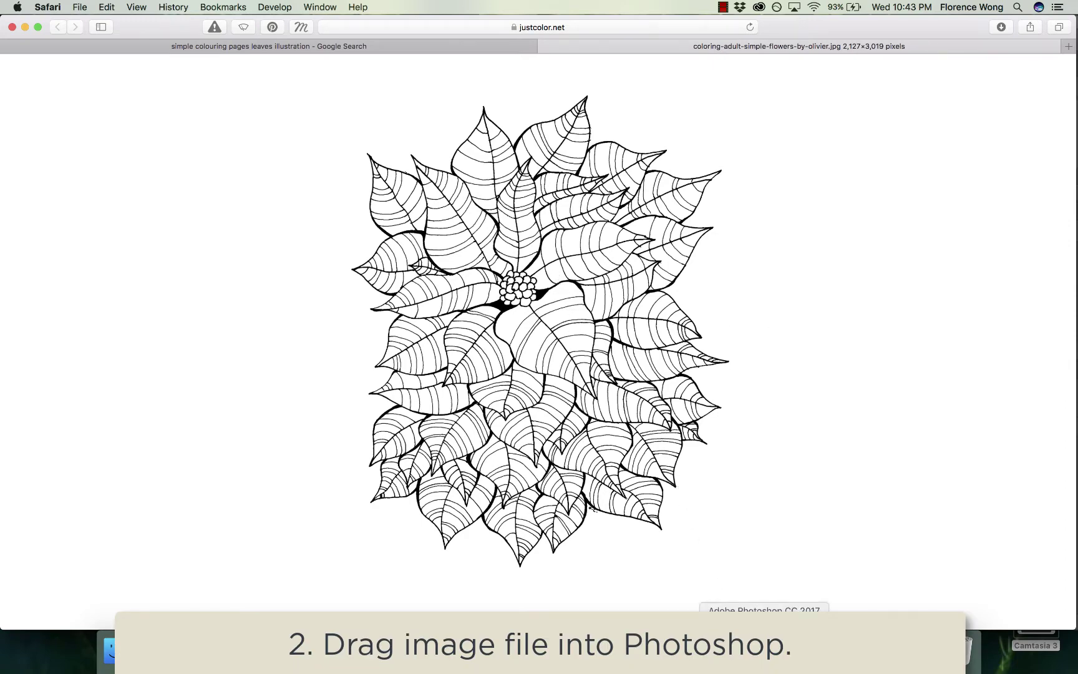
left_click_drag(764, 649, 764, 649)
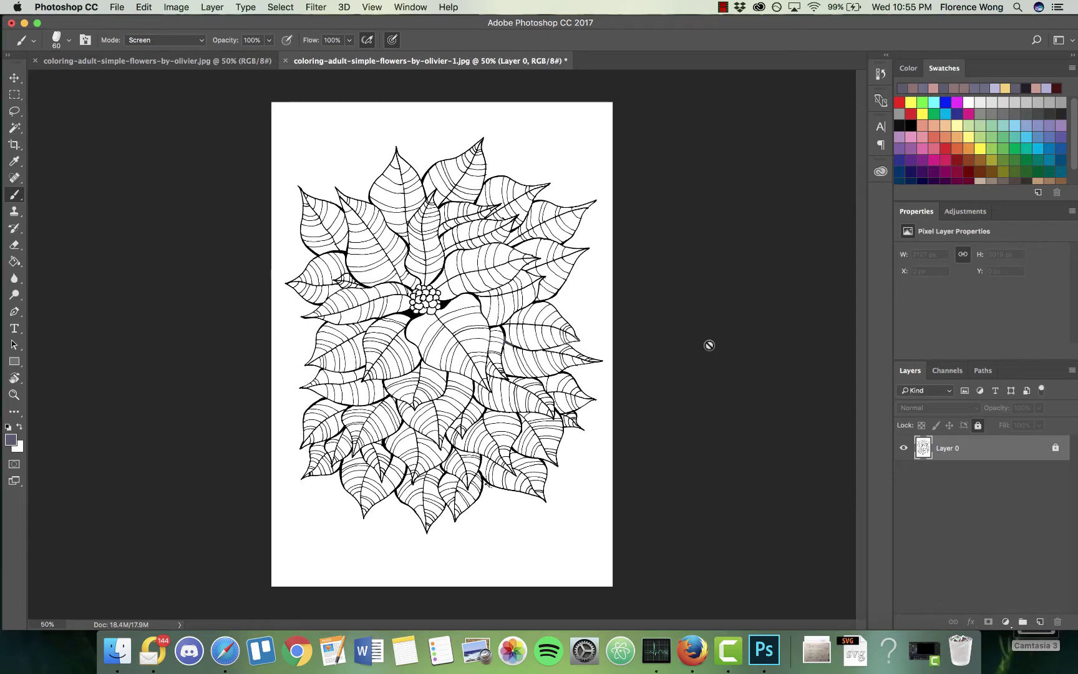
Step: Try to paint on the locked Layer 0 with the Brush tool, then unlock the layer
left_click(536, 194)
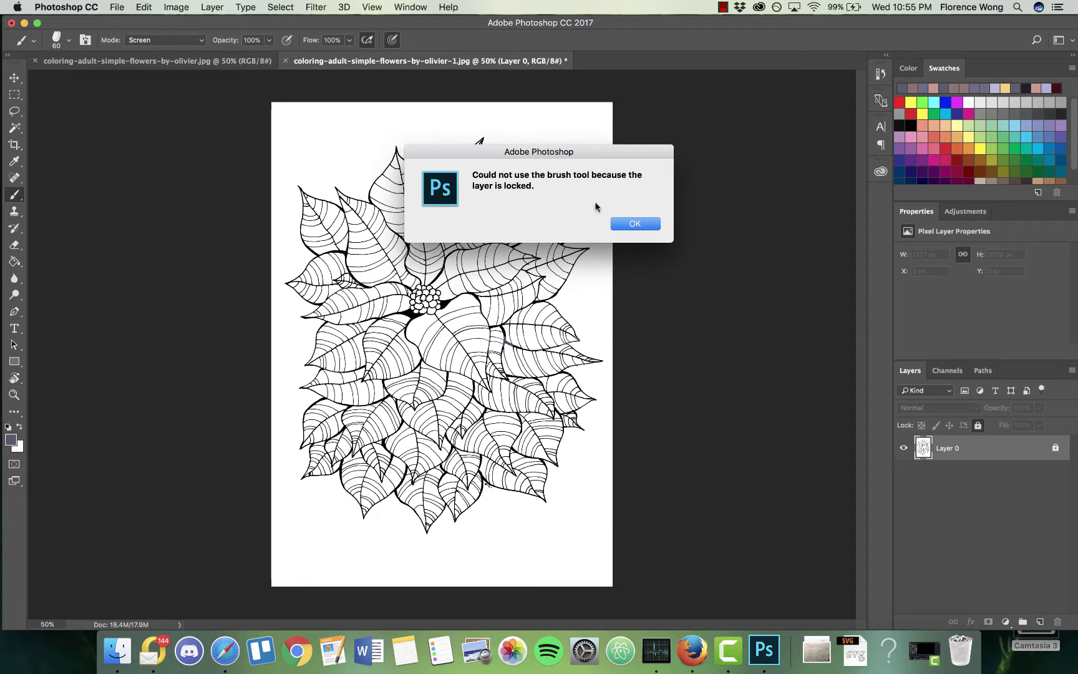
left_click(634, 225)
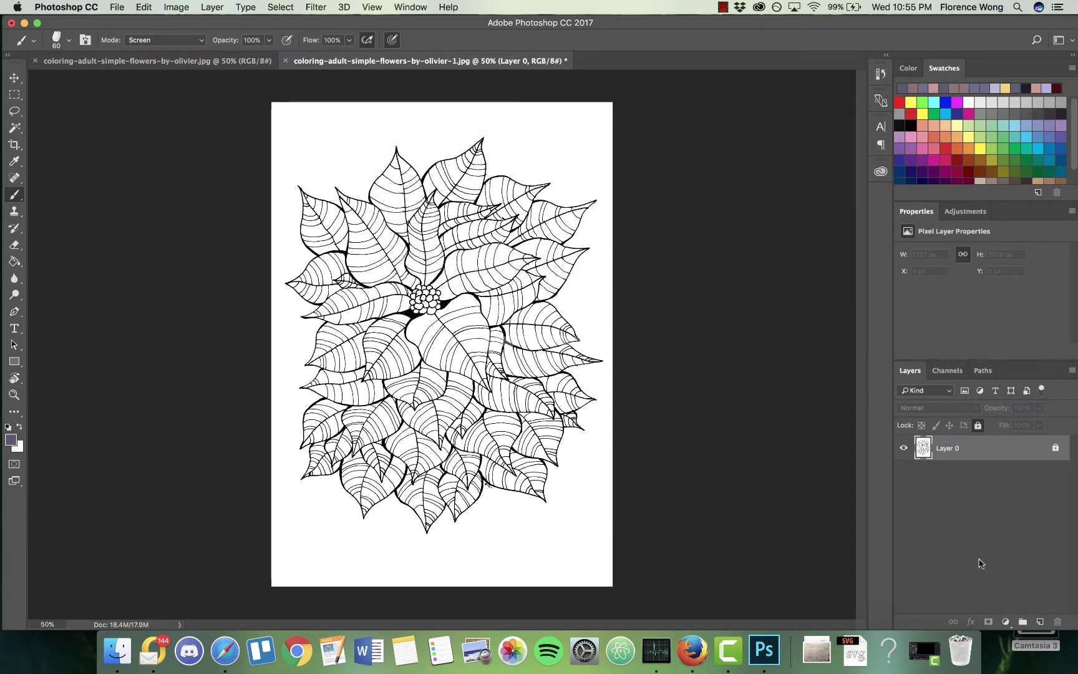
left_click(1057, 449)
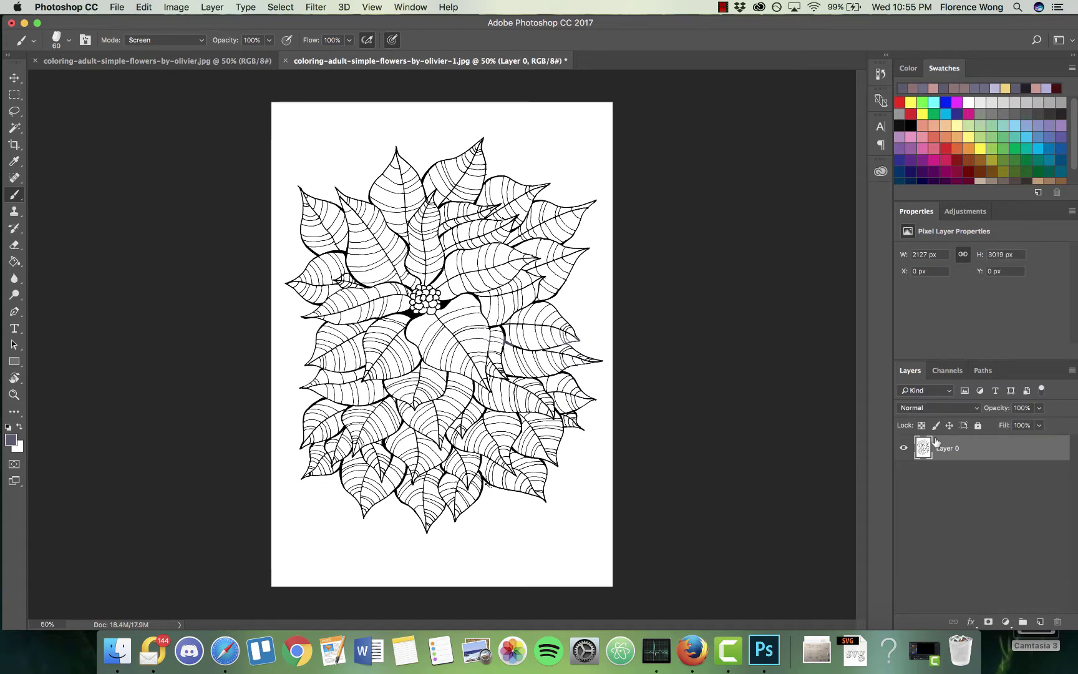
Step: Hide and show Layer 0 again, then lock the whole layer
left_click(905, 448)
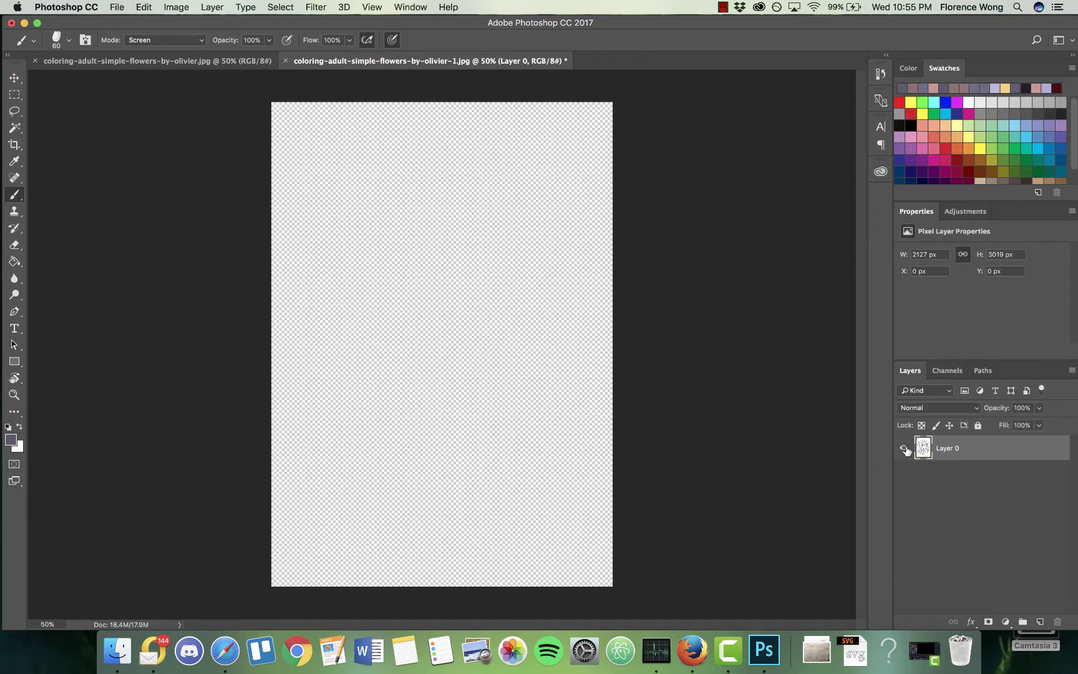
left_click(905, 448)
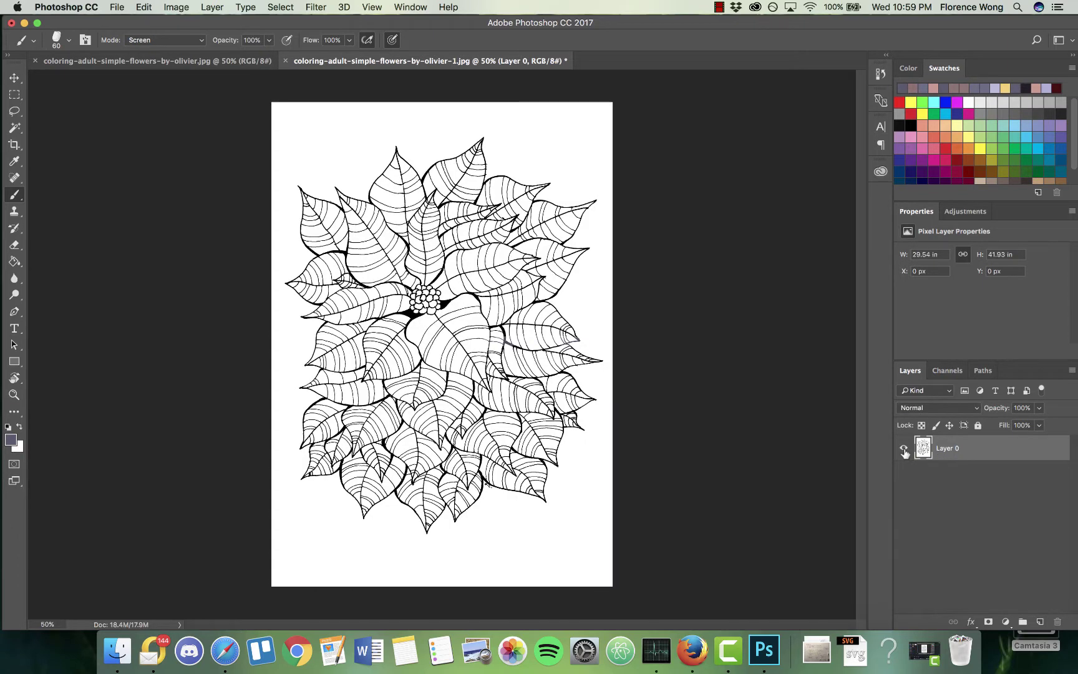
left_click(978, 427)
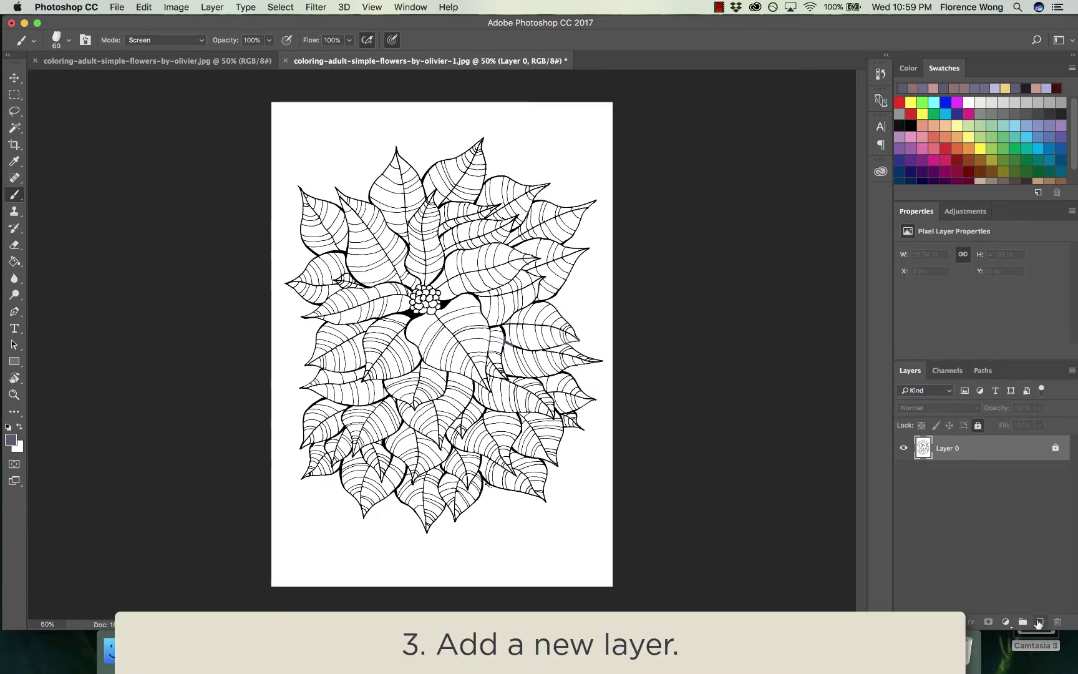
Step: Add a layer above Layer 0, paint a wavy vertical test stroke across the leaves and toggle the new layer's visibility
left_click(1038, 623)
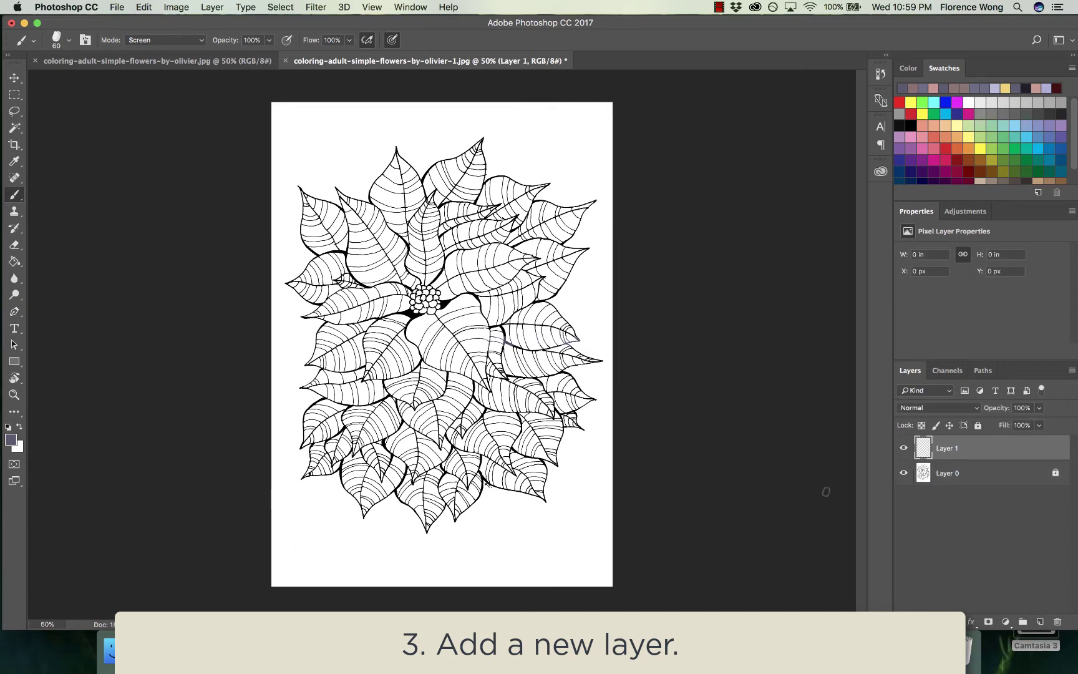
mouse_move(454, 200)
left_mouse_down()
mouse_move(472, 345)
mouse_move(459, 393)
mouse_move(478, 459)
left_mouse_up()
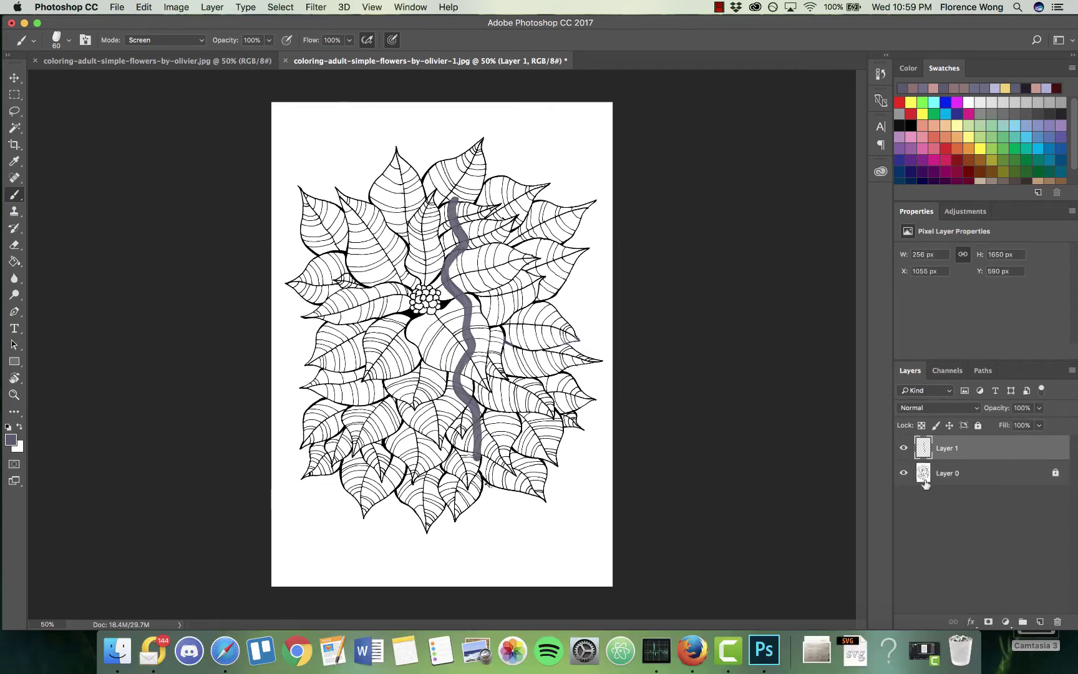
left_click(904, 450)
left_click(904, 449)
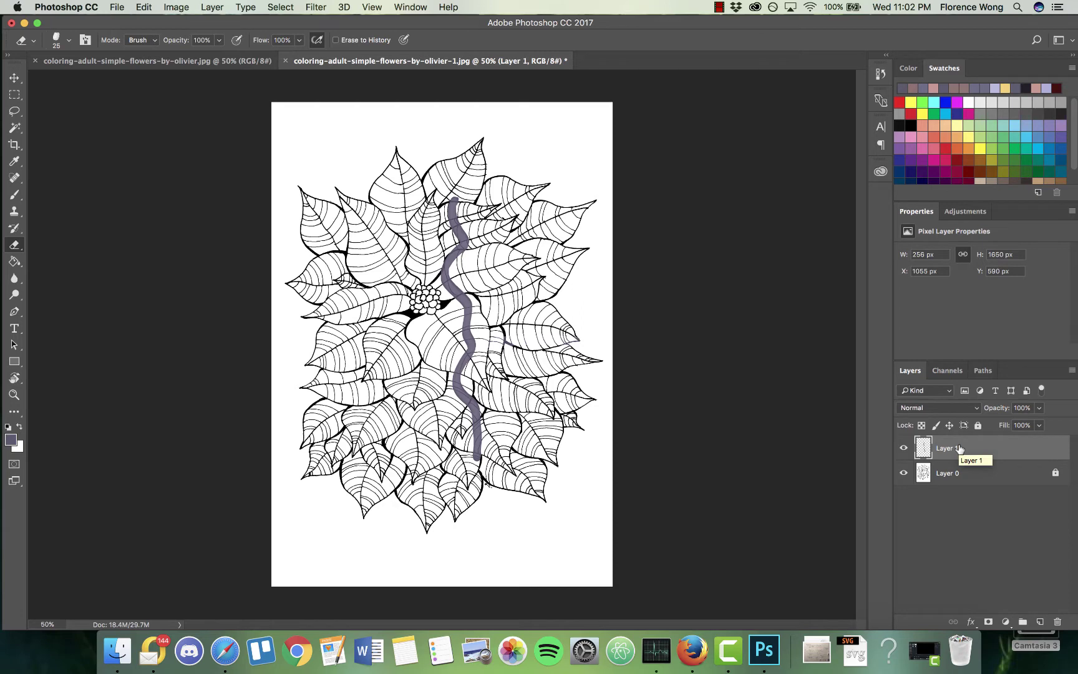
Step: Delete Layer 1 with the wavy test stroke
right_click(960, 448)
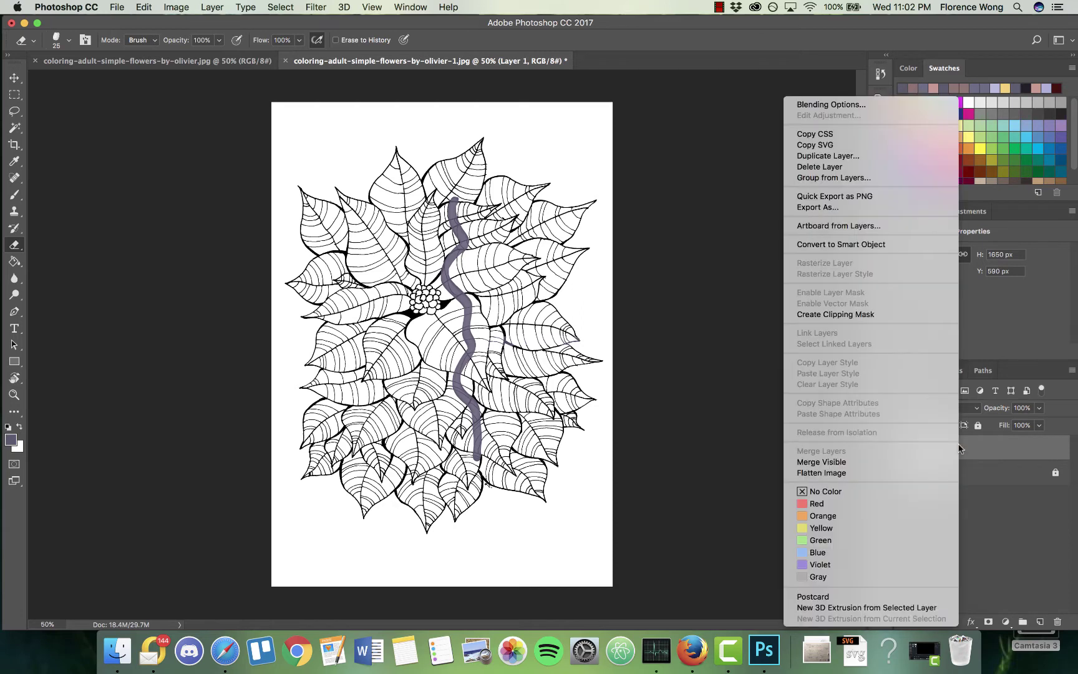
left_click(816, 167)
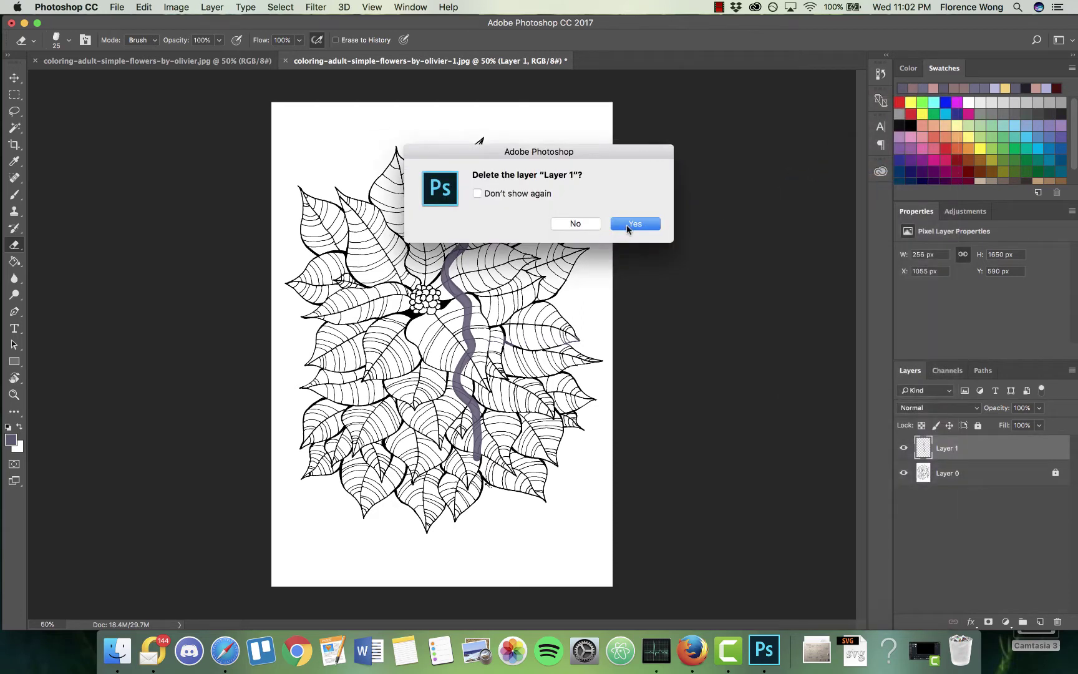
left_click(629, 225)
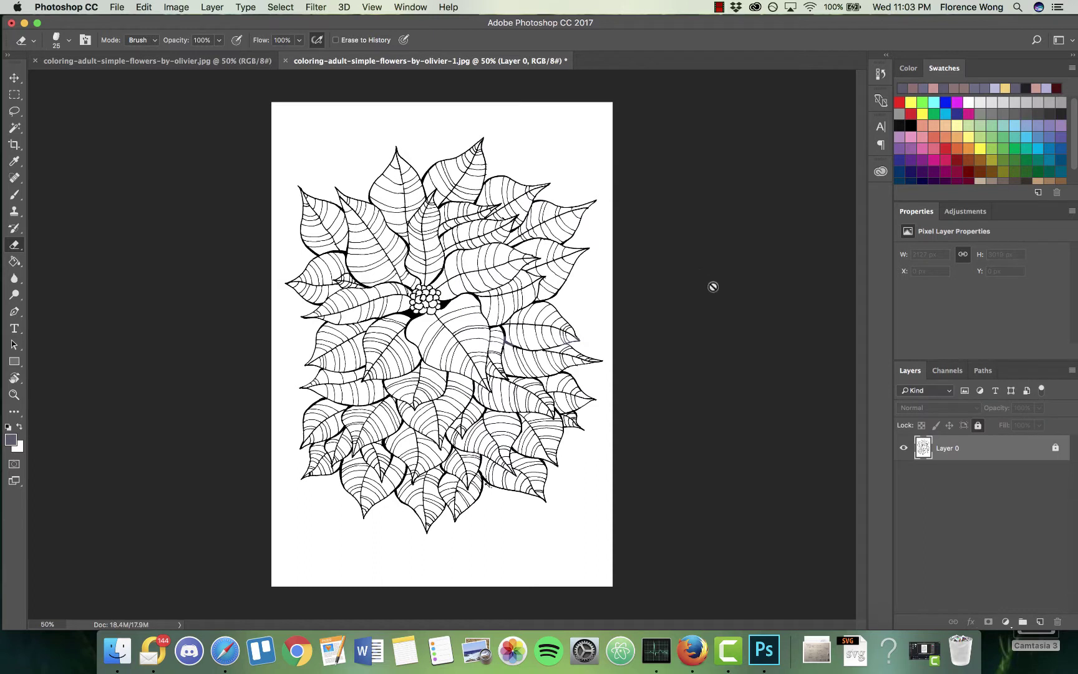
Step: Add a new layer above Layer 0 and rename it "colours"
left_click(1040, 623)
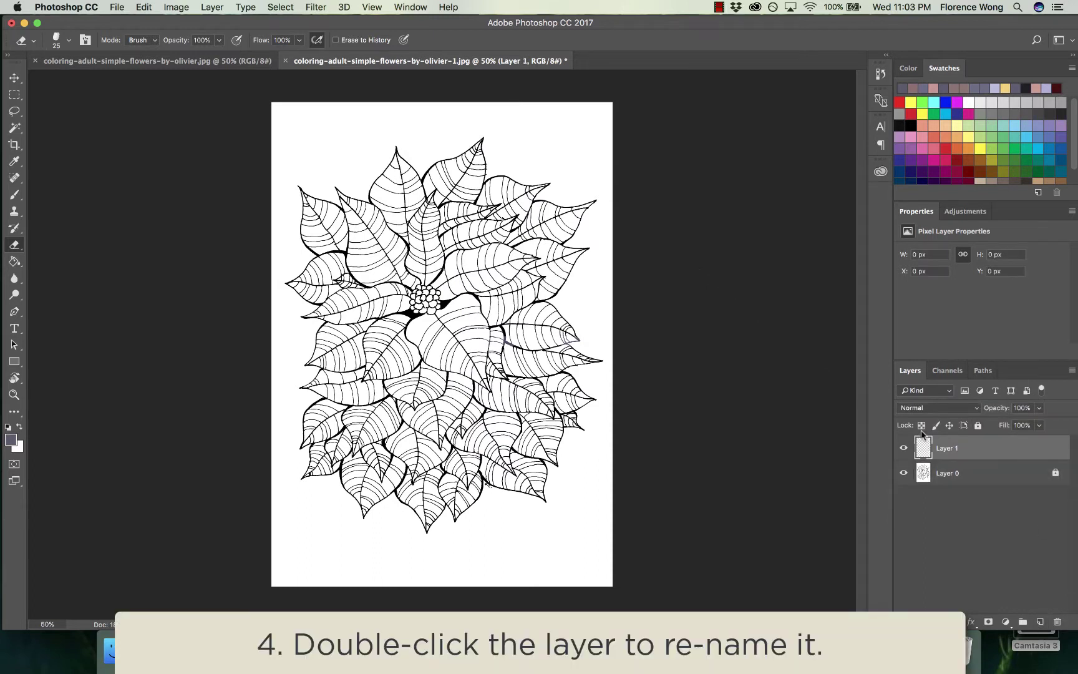
double_click(944, 449)
type("colour")
type("s")
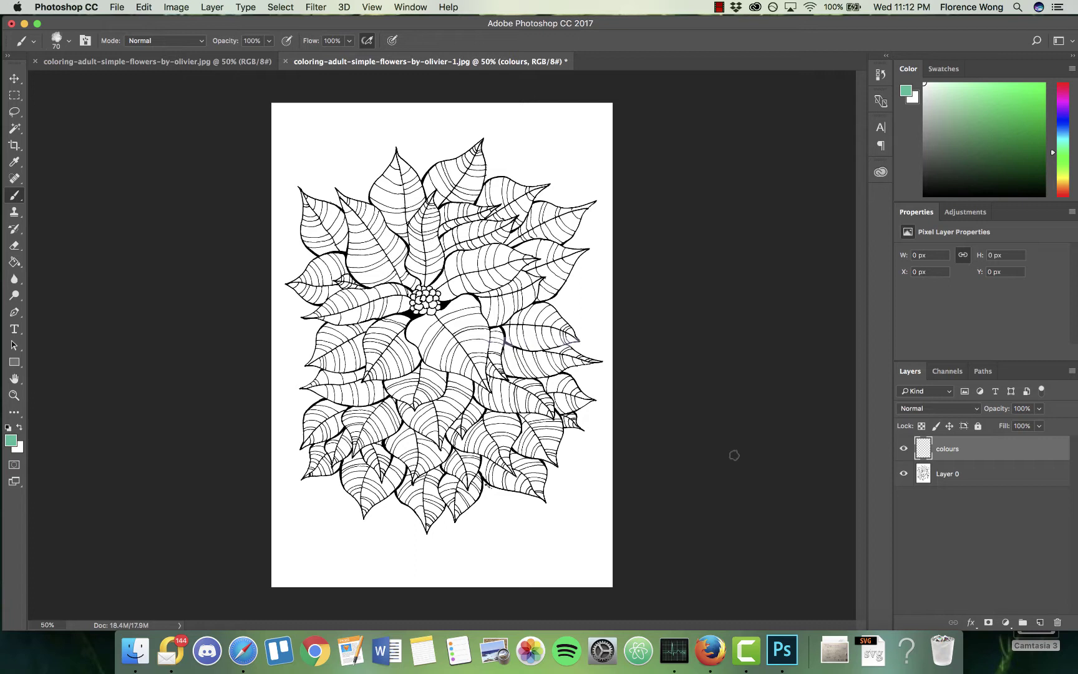
Step: Activate the Brush tool and choose the broad, rough-edged 149 px brush preset
type("v")
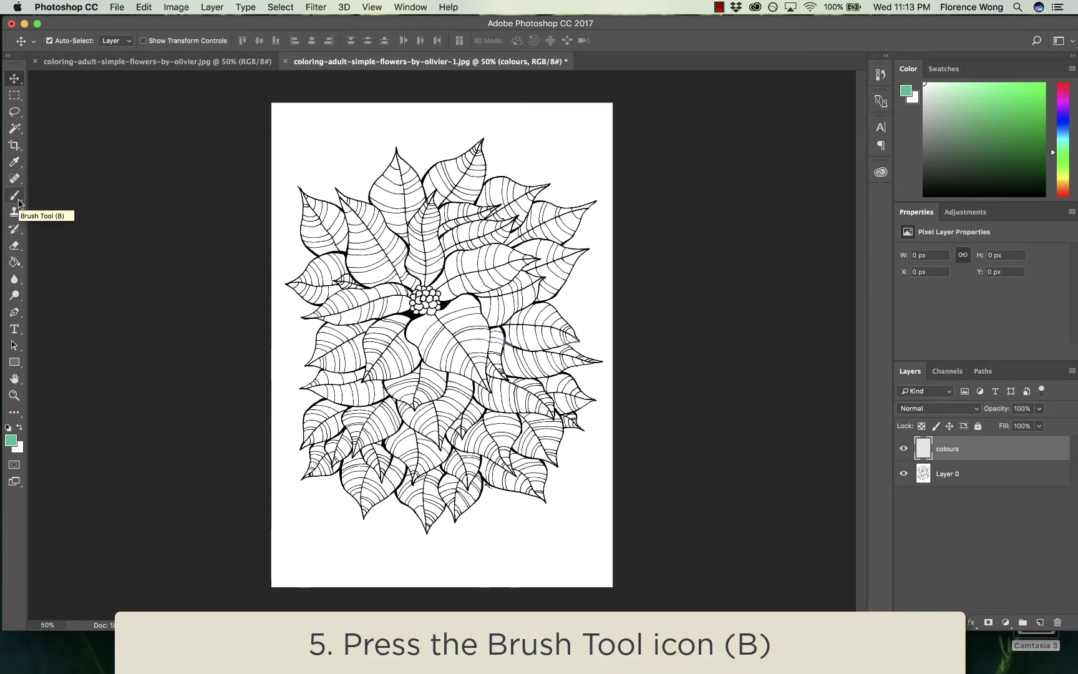
left_click(15, 196)
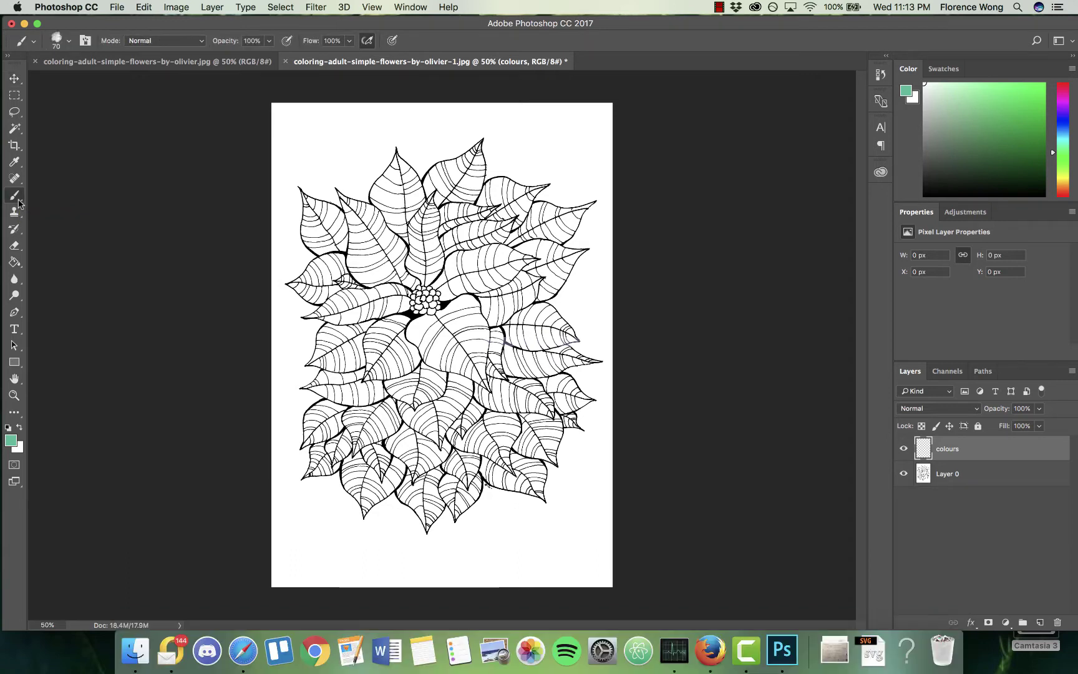
left_click(70, 43)
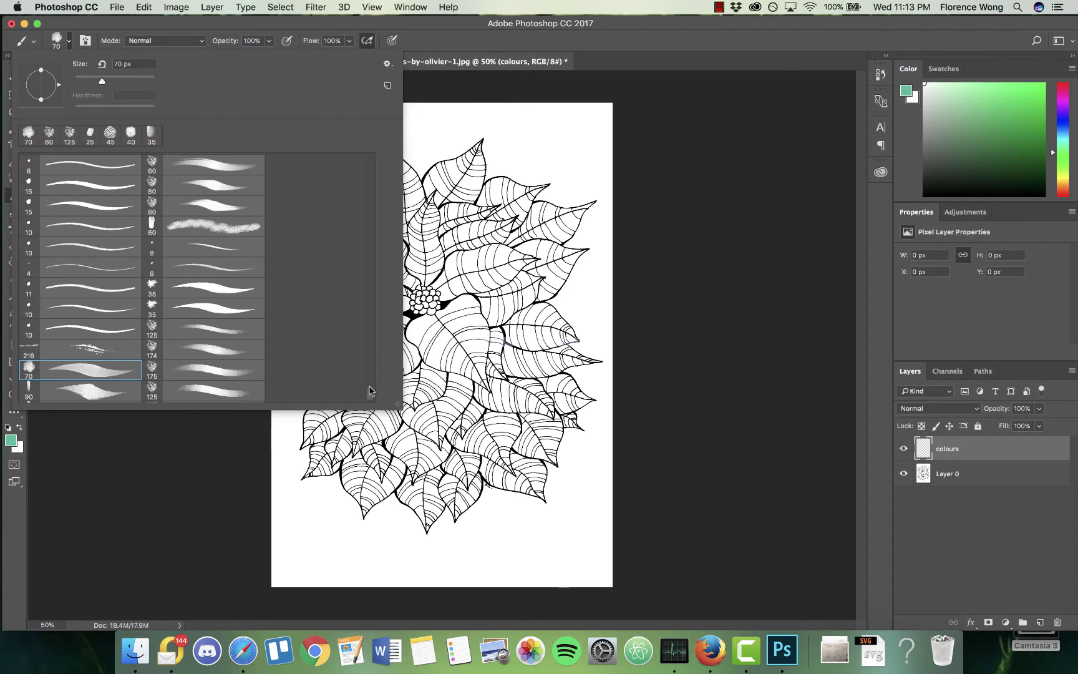
scroll(369, 387, "down", 10)
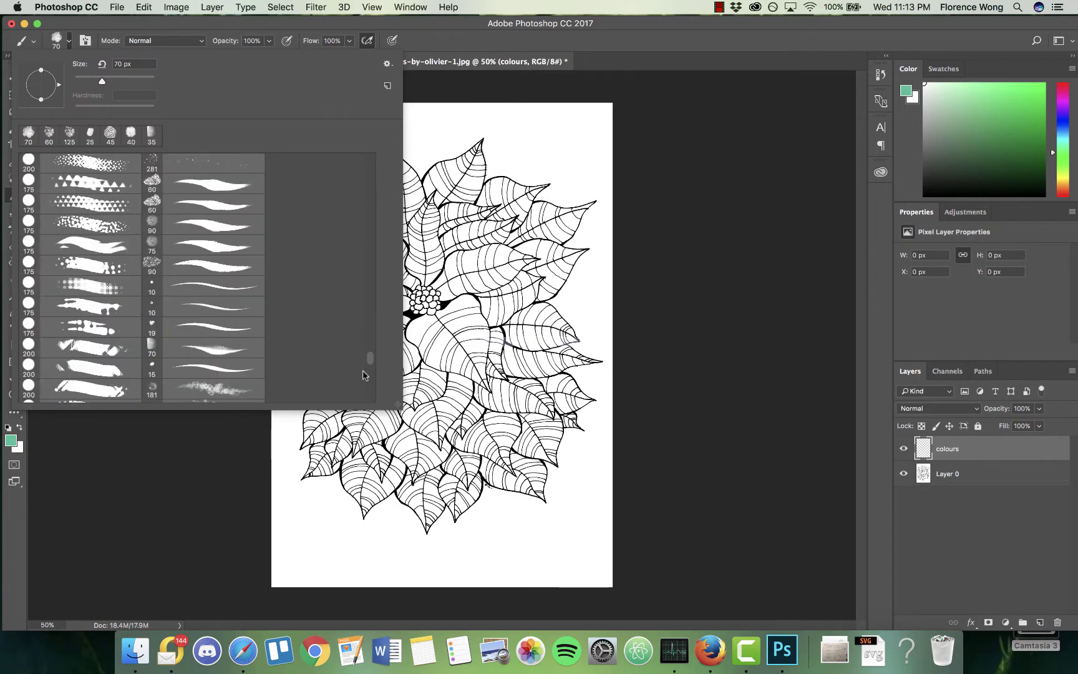
left_click_drag(366, 375, 362, 412)
scroll(115, 292, "up", 5)
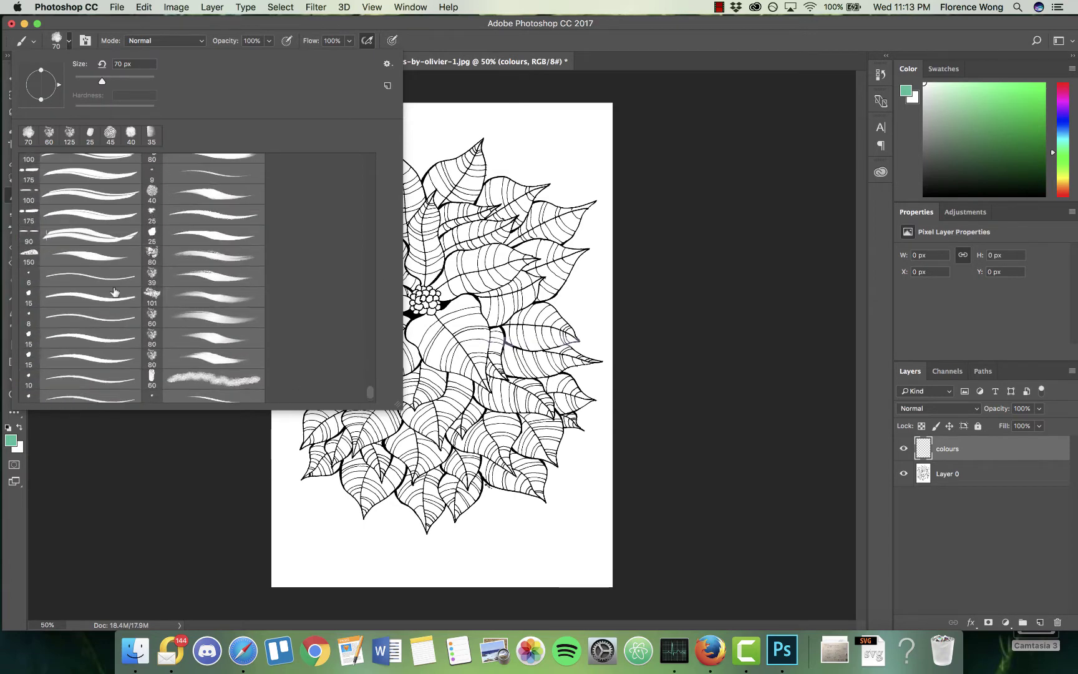
scroll(106, 281, "up", 5)
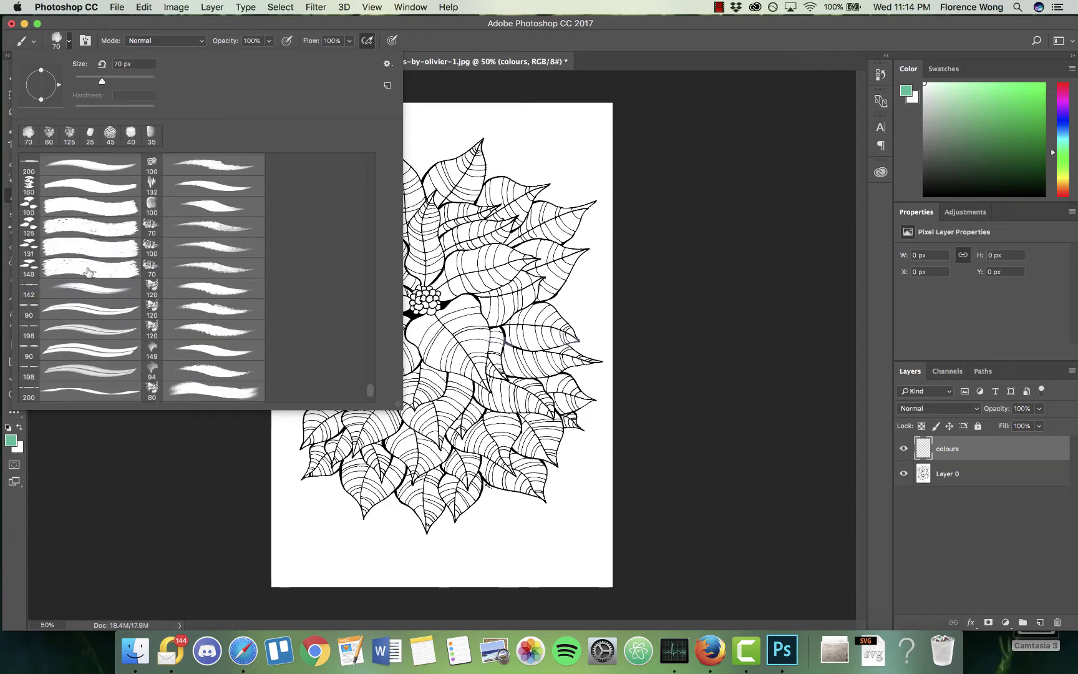
left_click(90, 273)
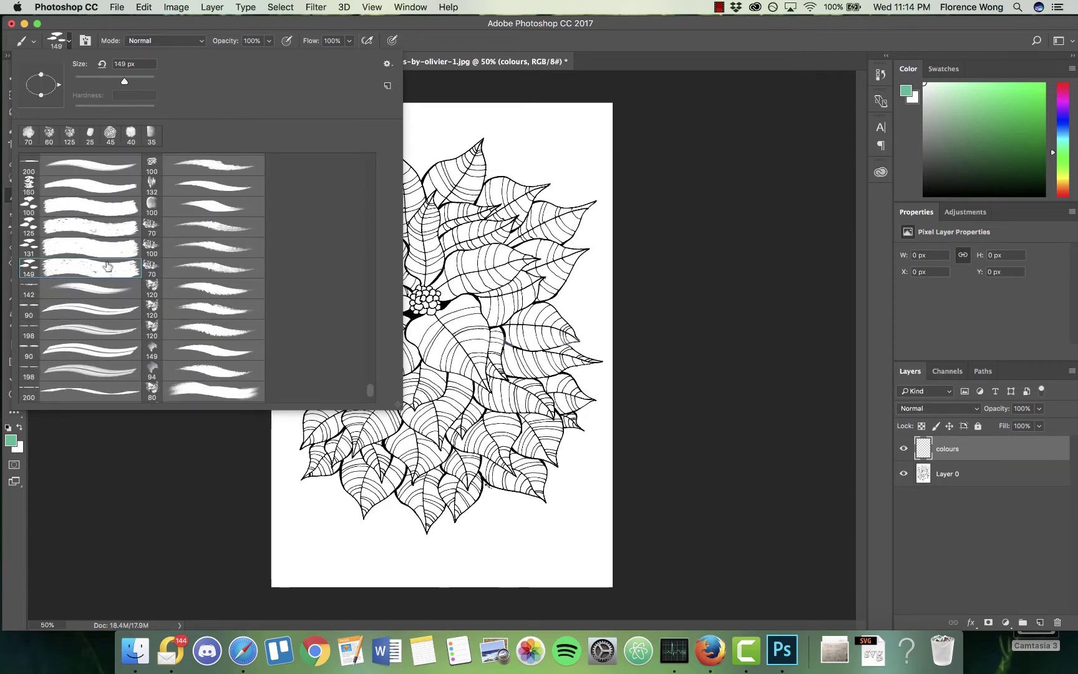
key("Return")
Step: Paint green test strokes in the lower-left area of the illustration on the colours layer and undo them
mouse_move(324, 525)
left_mouse_down()
mouse_move(324, 536)
mouse_move(354, 443)
mouse_move(368, 434)
left_mouse_up()
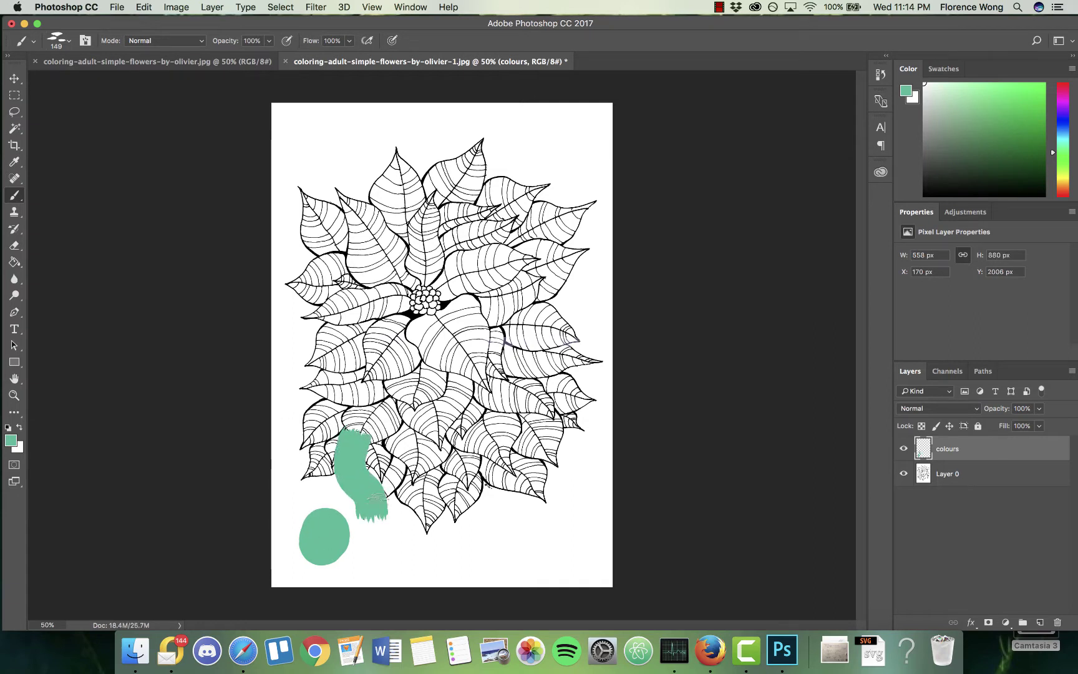
left_click_drag(366, 520, 423, 437)
key("super+alt+z")
key("super+alt+z")
key("super+alt+z")
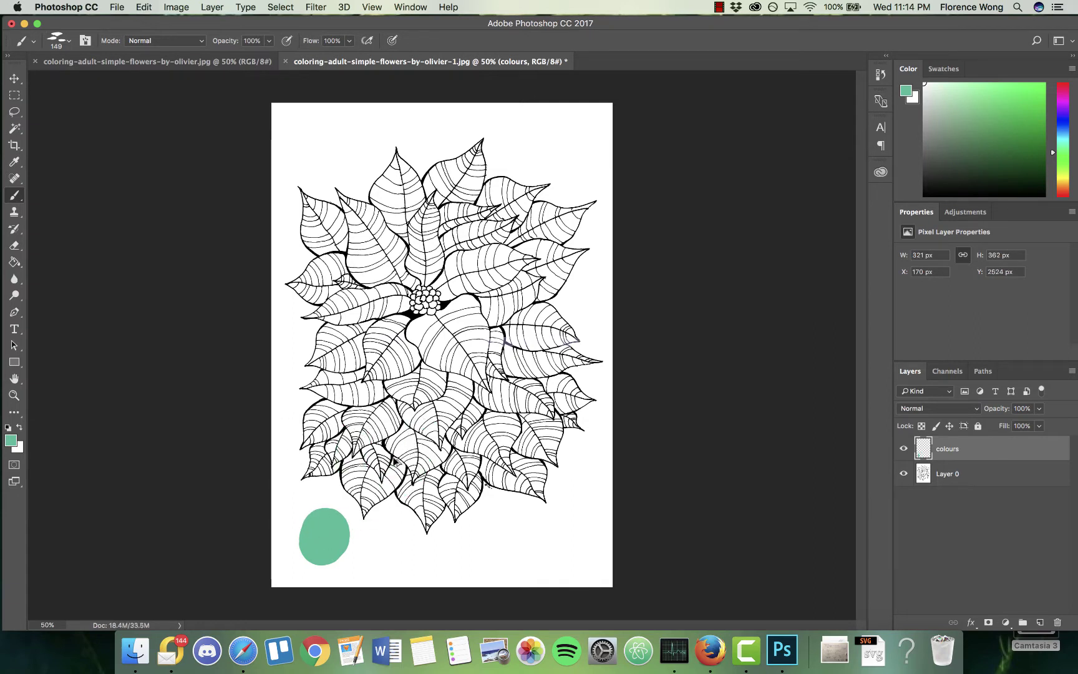
Step: Choose the broad 100 px brush preset and try it with a test stroke near the page's lower-left corner
left_click(69, 44)
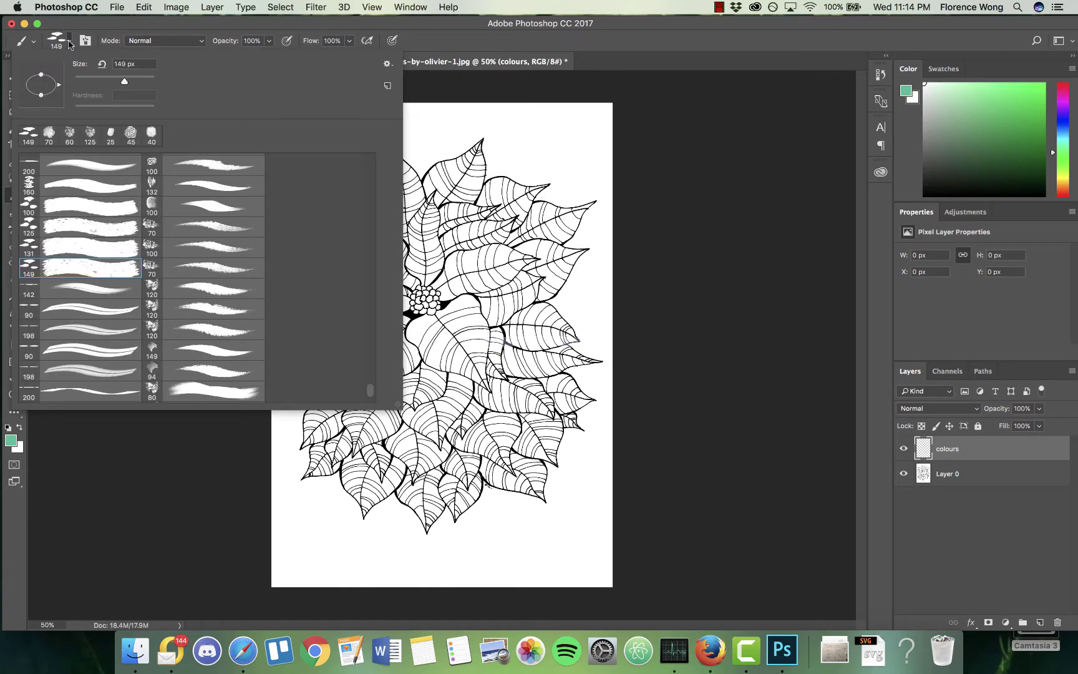
left_click(72, 211)
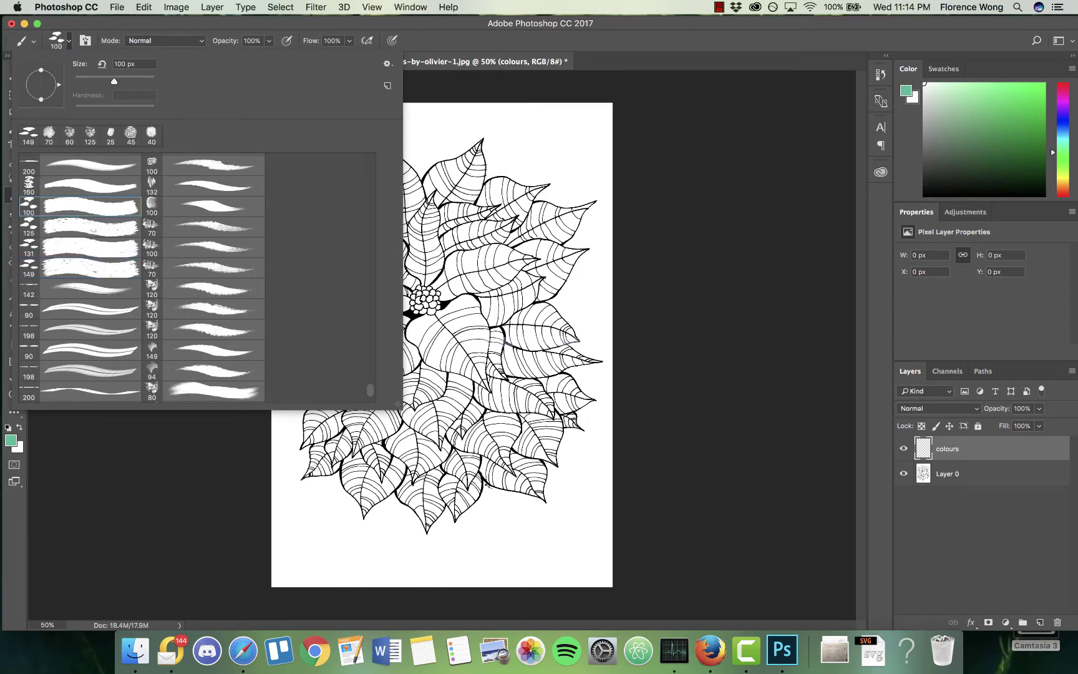
left_click(316, 557)
mouse_move(315, 557)
left_mouse_down()
mouse_move(311, 517)
mouse_move(320, 556)
mouse_move(348, 505)
left_mouse_up()
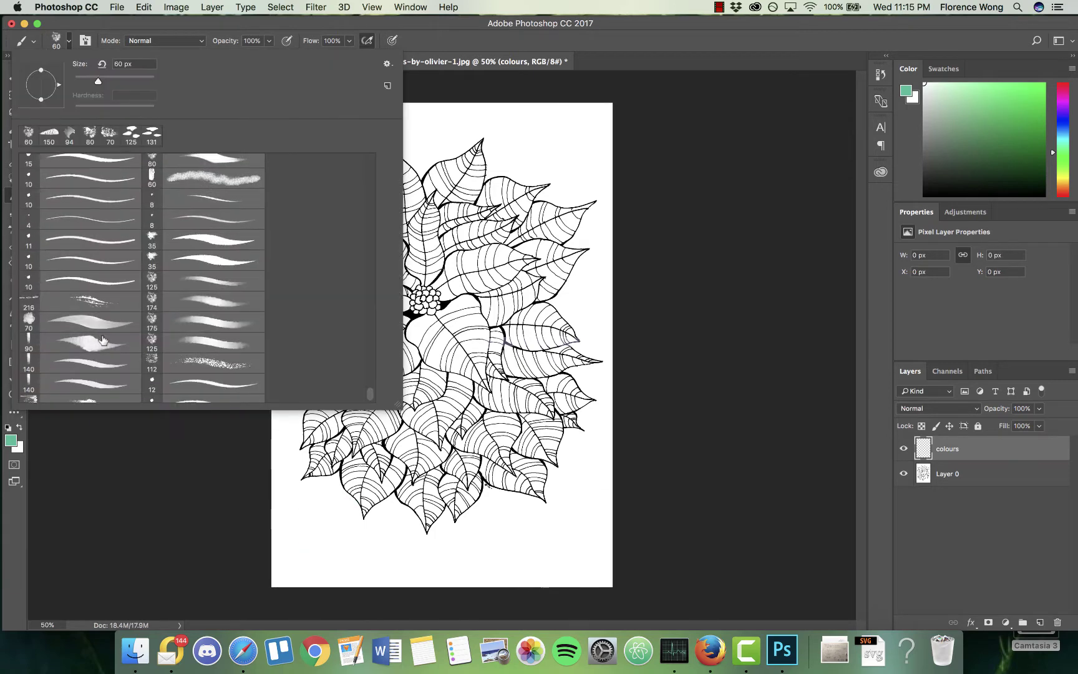
Step: Choose the broad 70 px brush preset, paint green test strokes near the page's lower-left corner and undo them
left_click(98, 325)
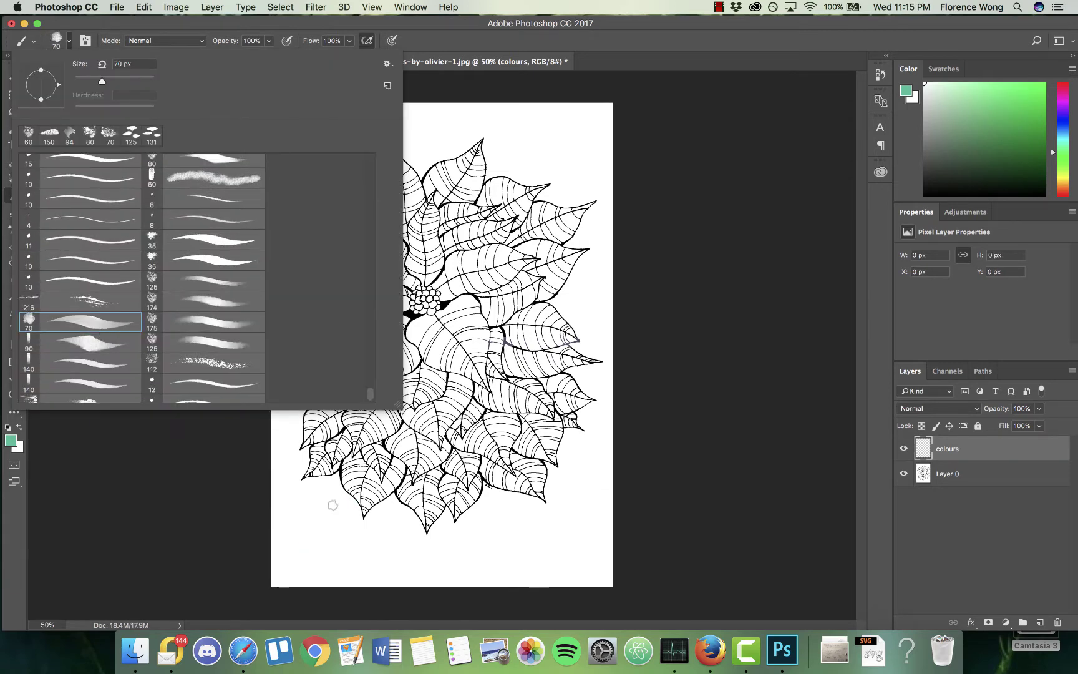
left_click(319, 520)
mouse_move(340, 566)
left_mouse_down()
mouse_move(319, 553)
mouse_move(303, 466)
mouse_move(322, 542)
mouse_move(317, 571)
mouse_move(328, 535)
mouse_move(270, 428)
mouse_move(299, 430)
mouse_move(292, 569)
left_mouse_up()
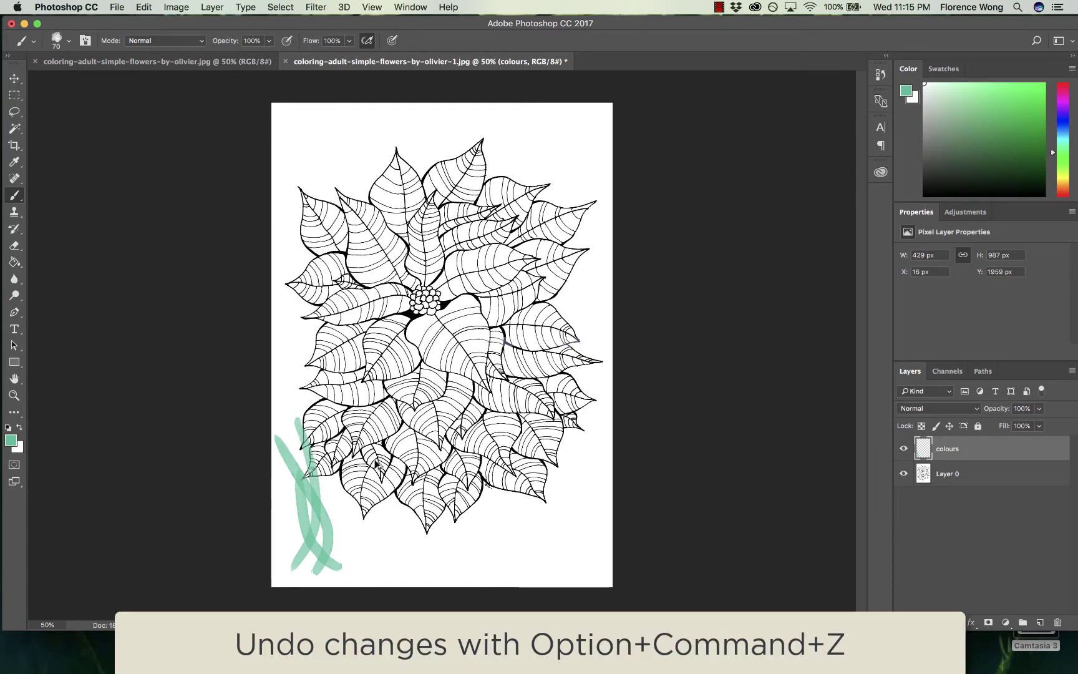
key("alt+super+z")
key("alt+super+z")
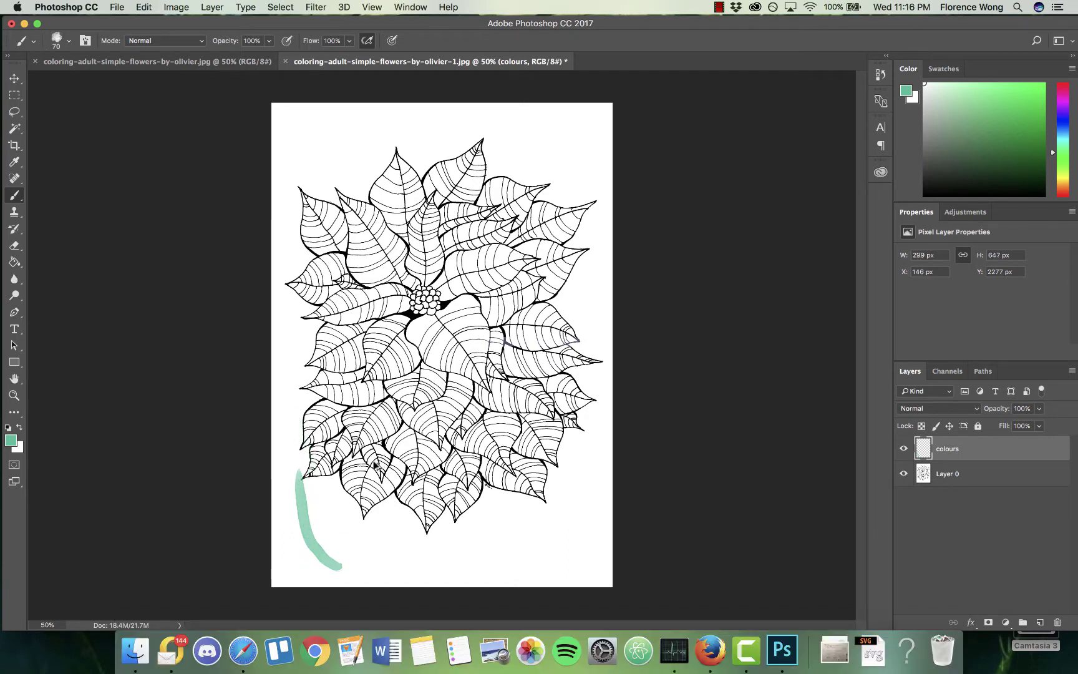
key("alt+super+z")
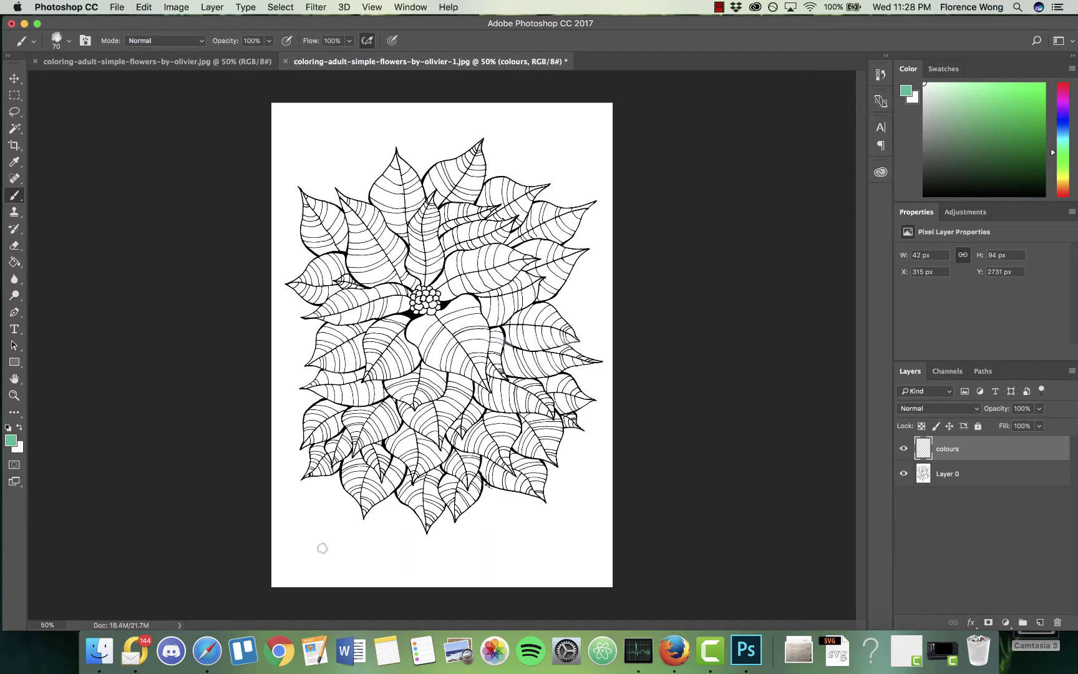
Step: Paint a round green swatch and an orange swatch beside it below the leaves on the colours layer
left_click_drag(317, 546, 309, 544)
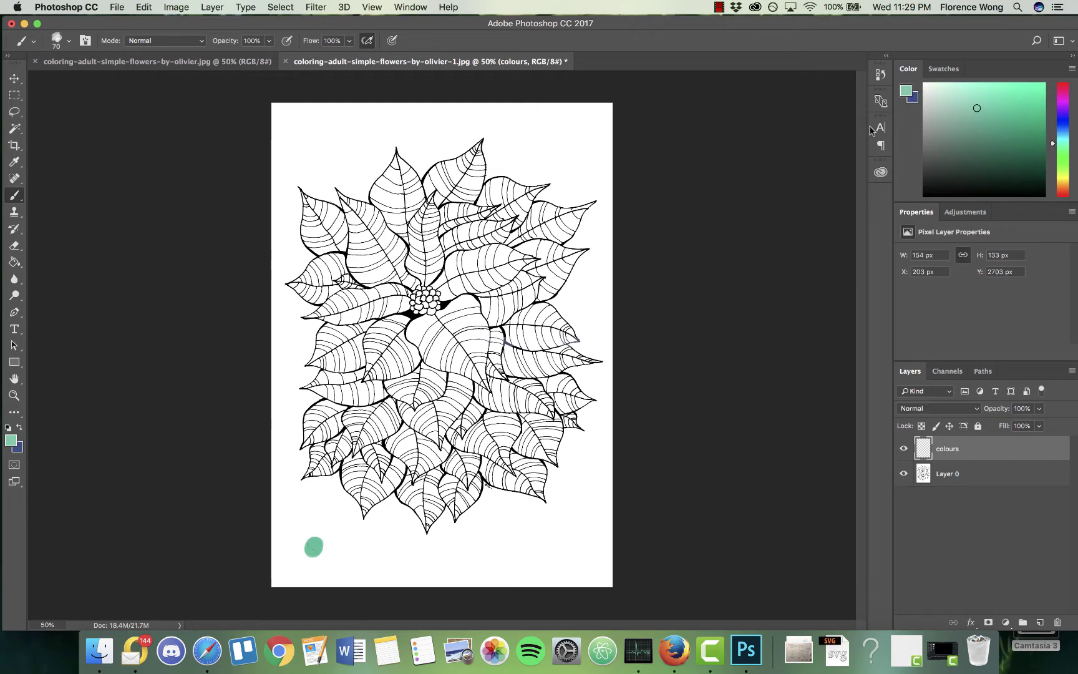
left_click(907, 91)
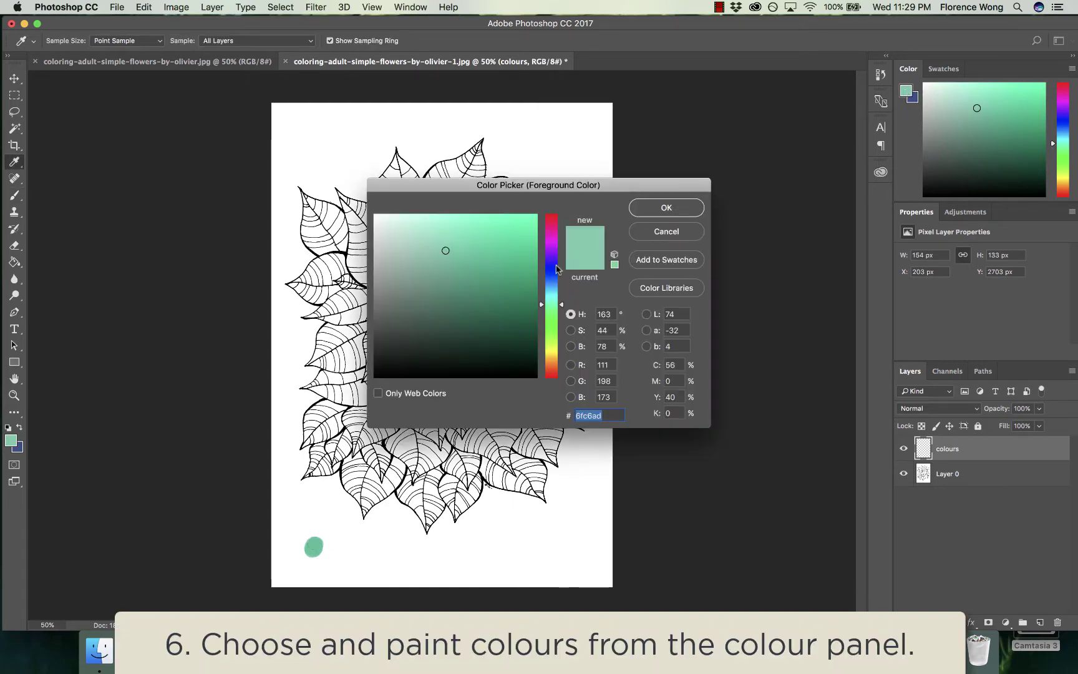
left_click(501, 293)
left_click_drag(550, 286, 553, 275)
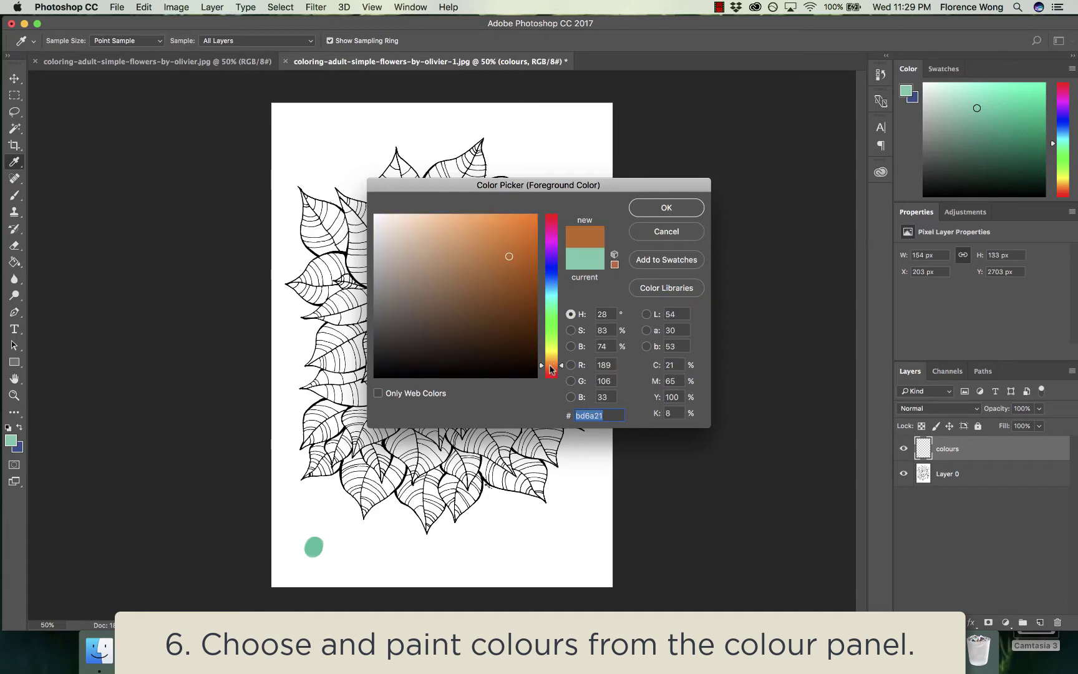
left_click(551, 368)
left_click(487, 227)
left_click(666, 207)
key("b")
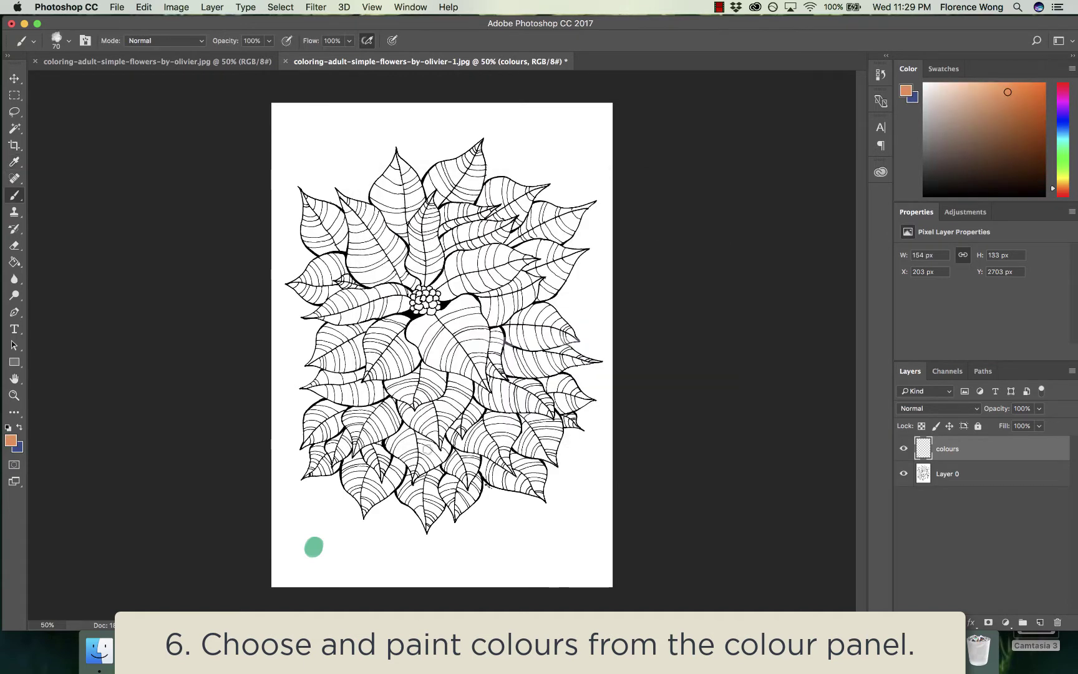
mouse_move(345, 541)
left_mouse_down()
mouse_move(345, 551)
mouse_move(404, 553)
left_mouse_up()
Step: Add a dark blue and a pale yellow swatch to the row of painted swatches below the leaves
left_click(1063, 118)
left_click(1013, 149)
left_click(1063, 183)
left_click(1038, 126)
left_click(944, 177)
left_click(963, 96)
key("super+z")
left_click_drag(963, 95, 971, 83)
left_click_drag(401, 549, 407, 555)
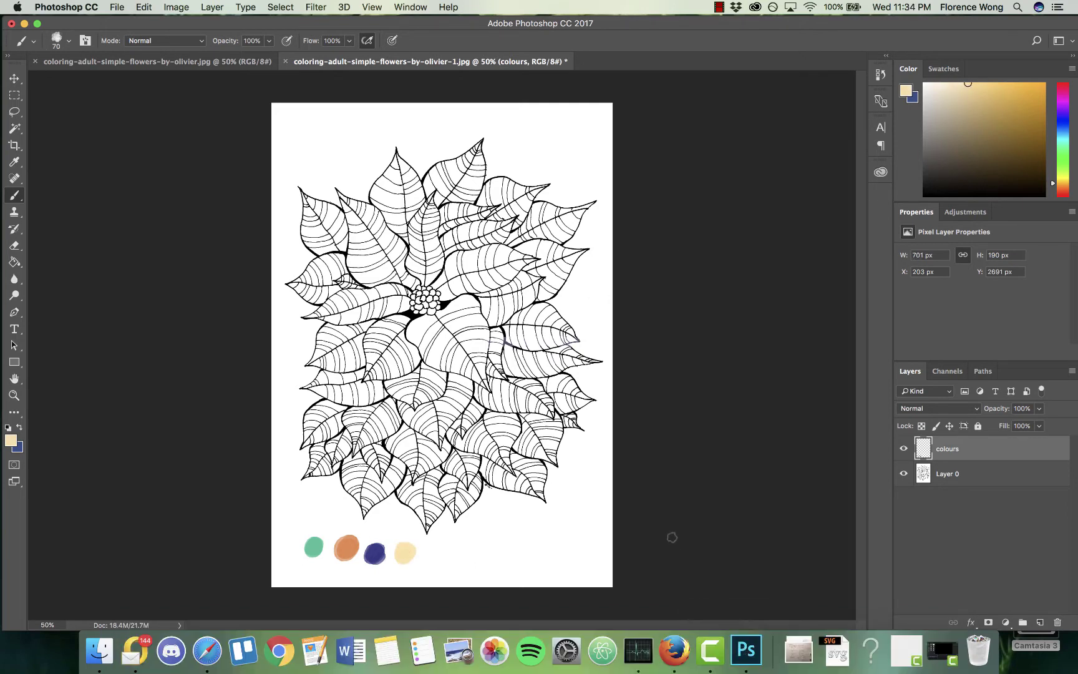
Step: Copy the black line art of Layer 0 onto a new layer using a Magic Wand selection, and hide Layer 0
left_click(949, 473)
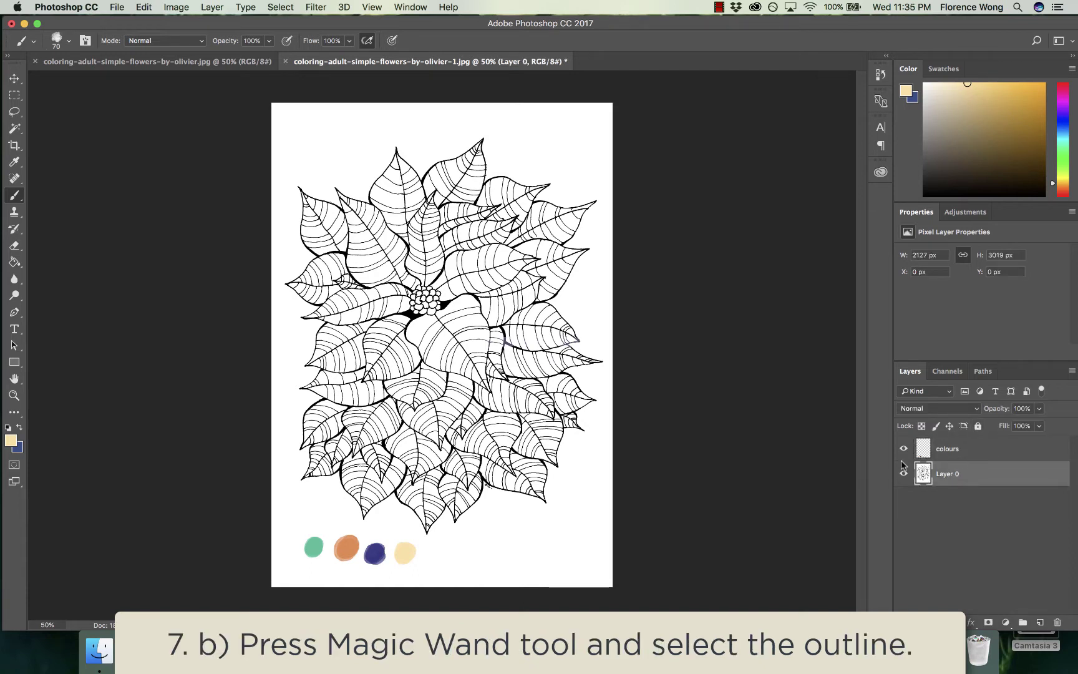
left_click(15, 129)
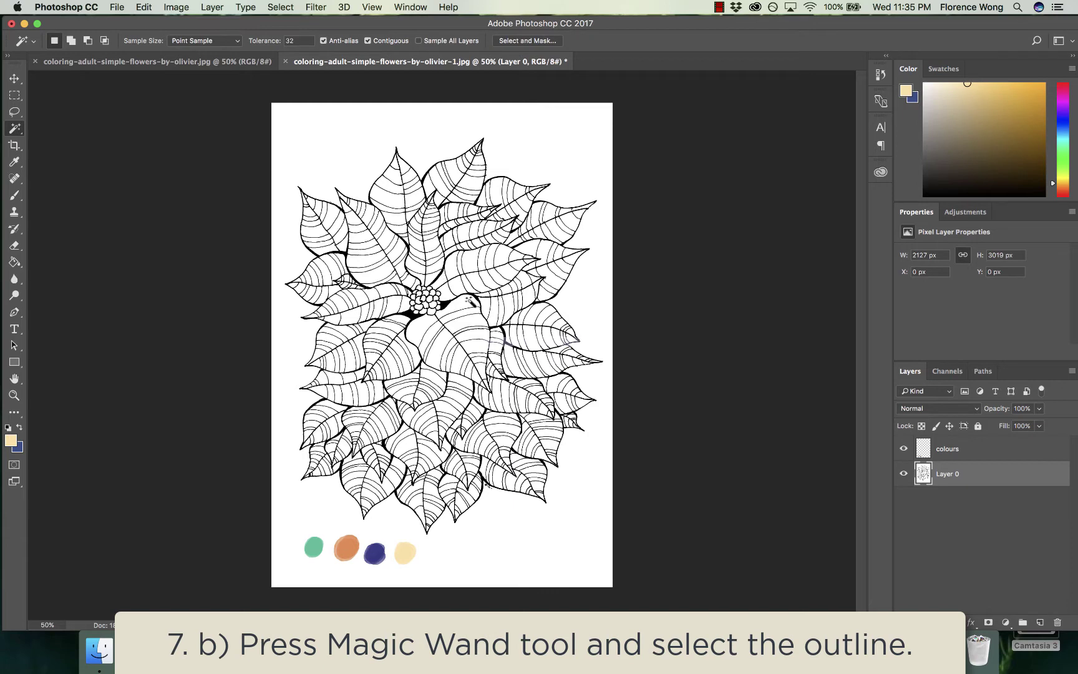
key("d")
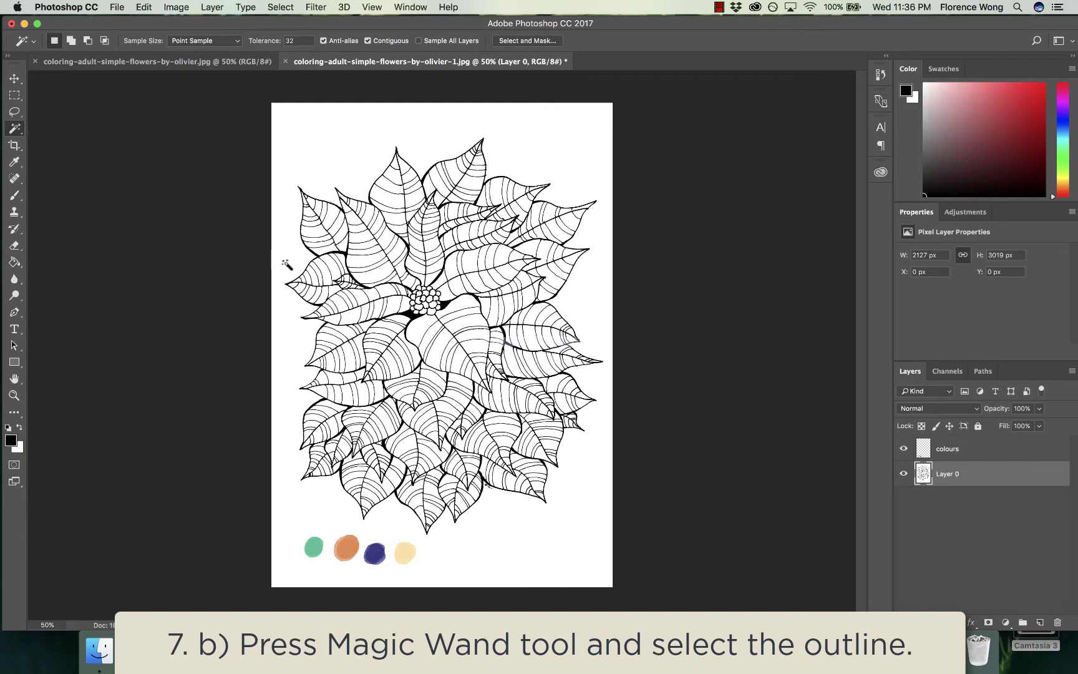
left_click(414, 317)
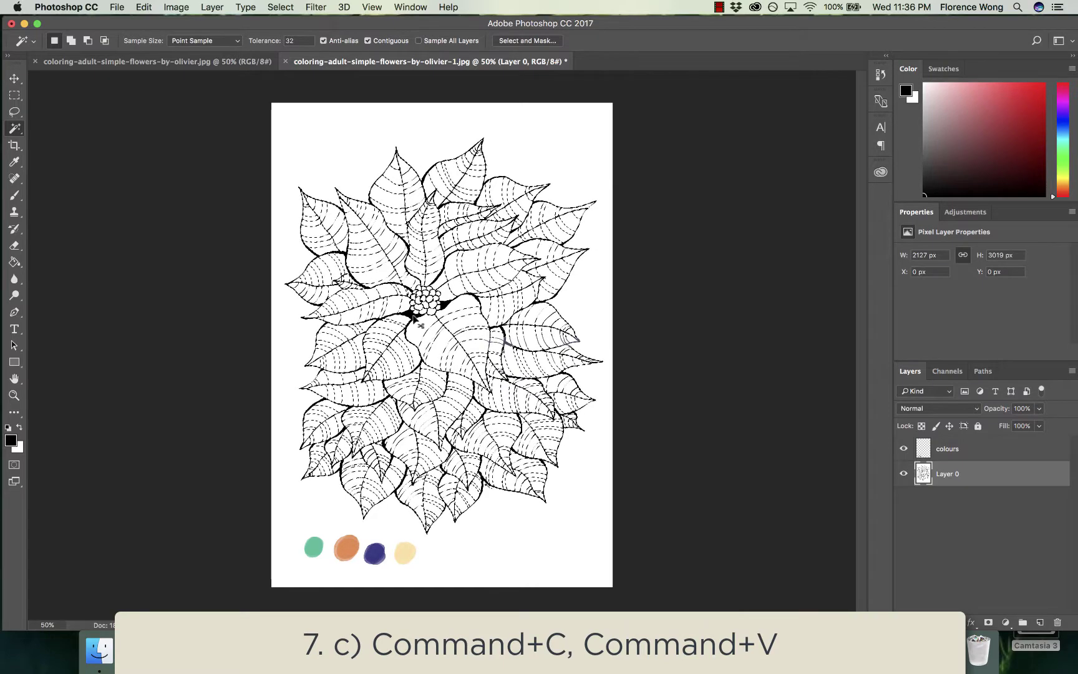
key("super+c")
key("super+v")
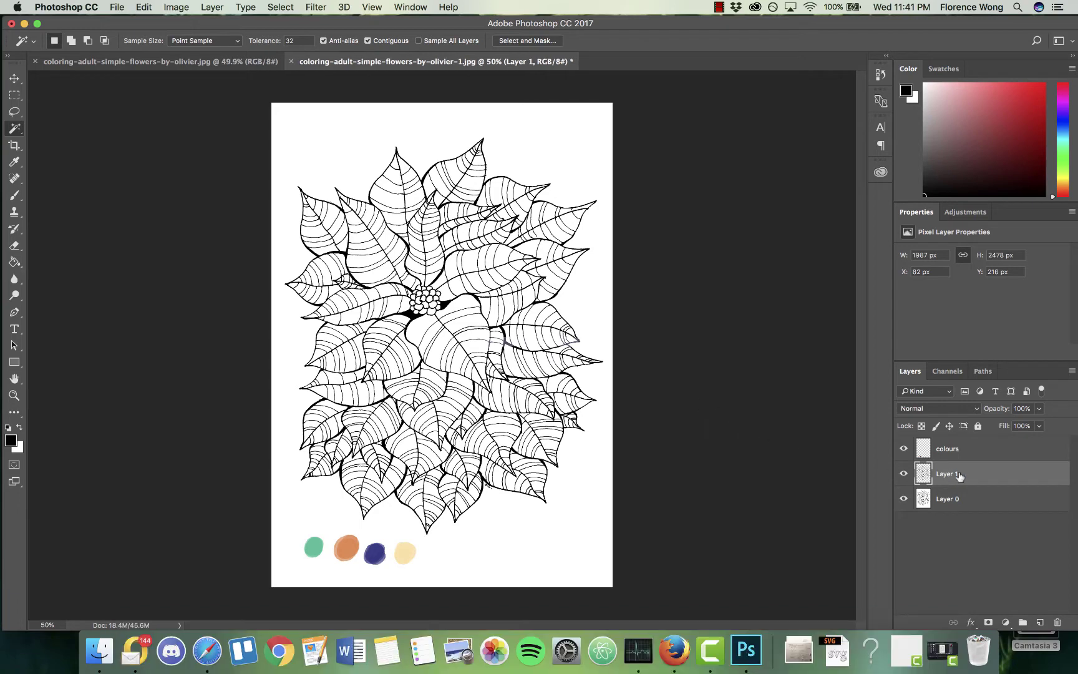
left_click(904, 499)
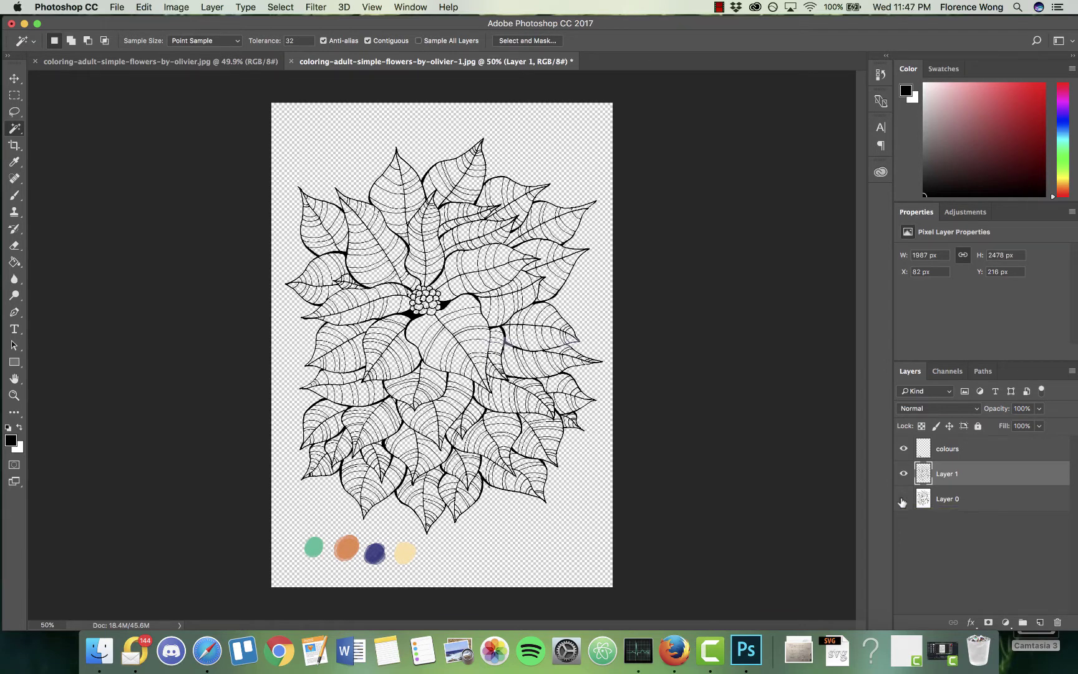
Step: Rename the copied line-art layer "outline" and lock its transparent pixels
double_click(942, 474)
type("outline")
key("Return")
left_click(922, 427)
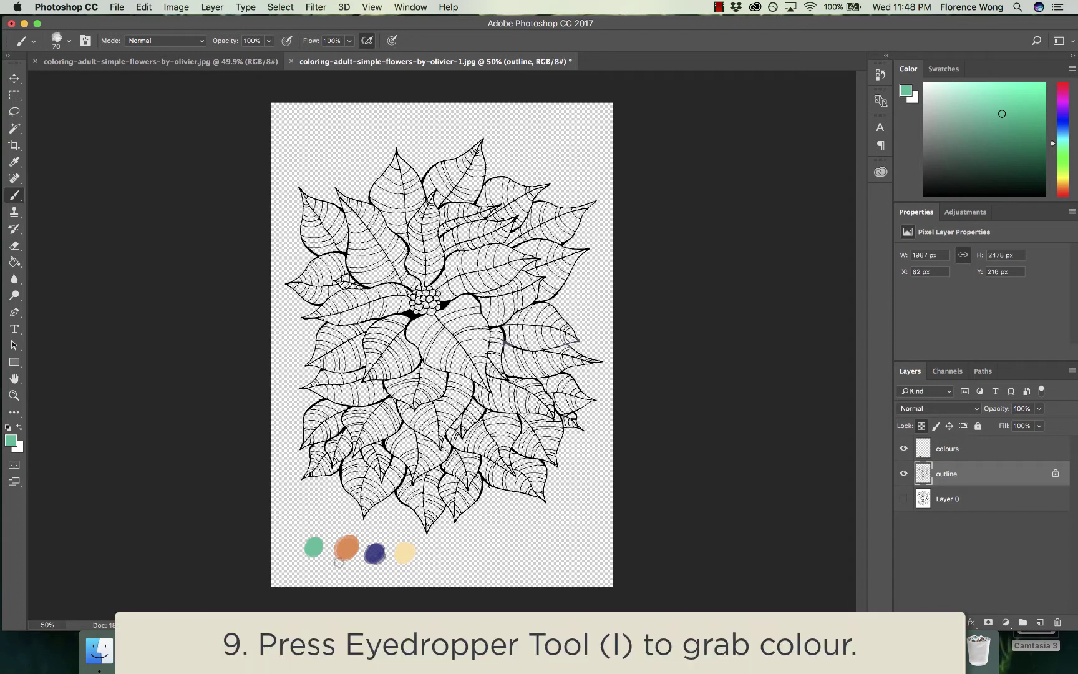
Step: Brush the green swatch colour over the lower and central leaf lines on the outline layer
key("i")
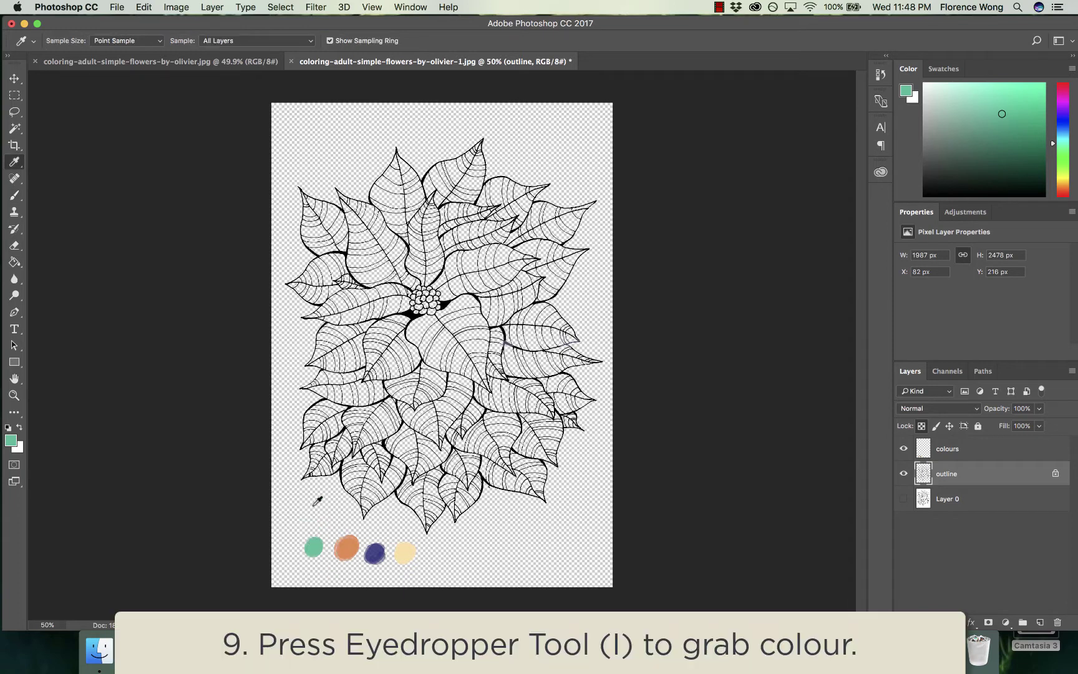
key("b")
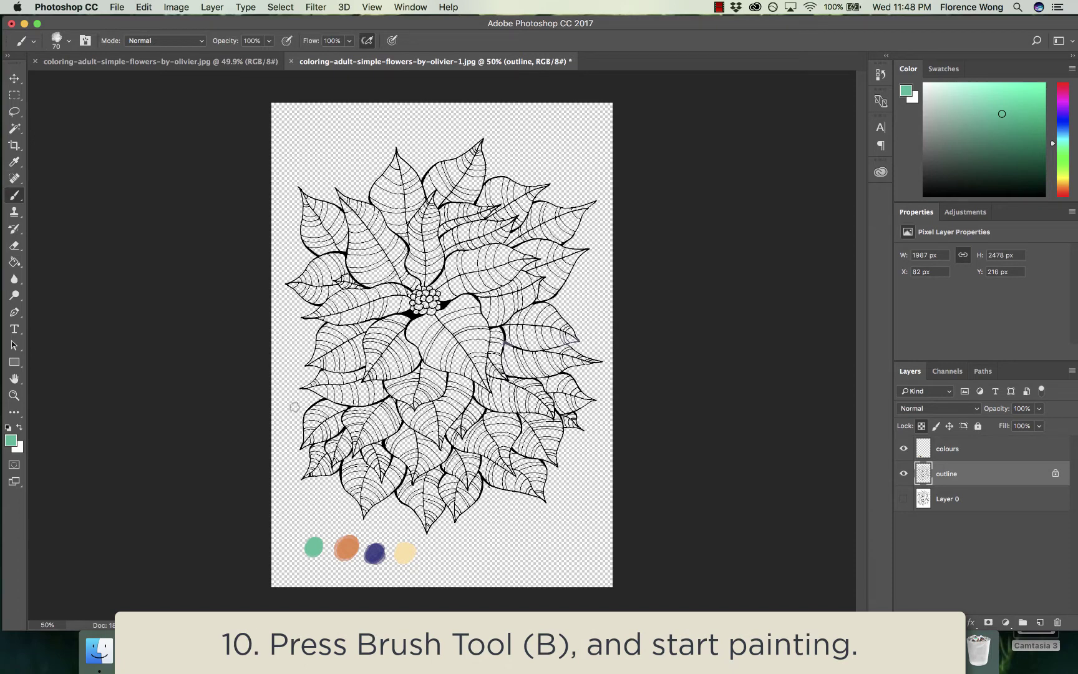
mouse_move(294, 407)
left_mouse_down()
mouse_move(536, 374)
mouse_move(574, 406)
mouse_move(425, 421)
left_mouse_up()
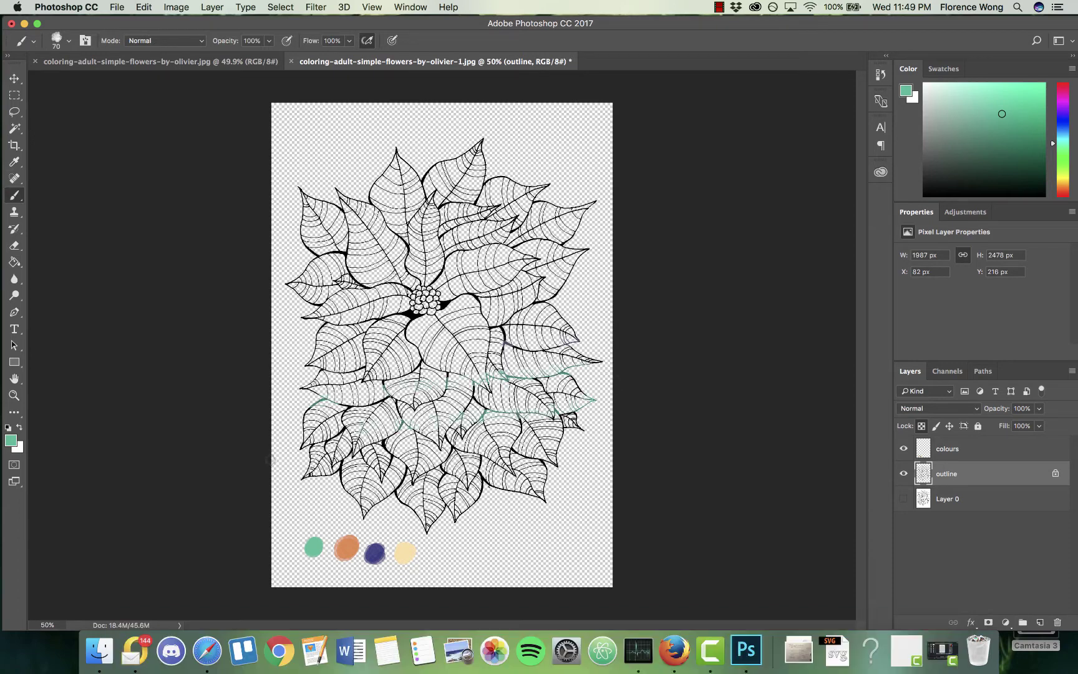
mouse_move(270, 460)
left_mouse_down()
mouse_move(599, 447)
mouse_move(321, 498)
mouse_move(765, 459)
left_mouse_up()
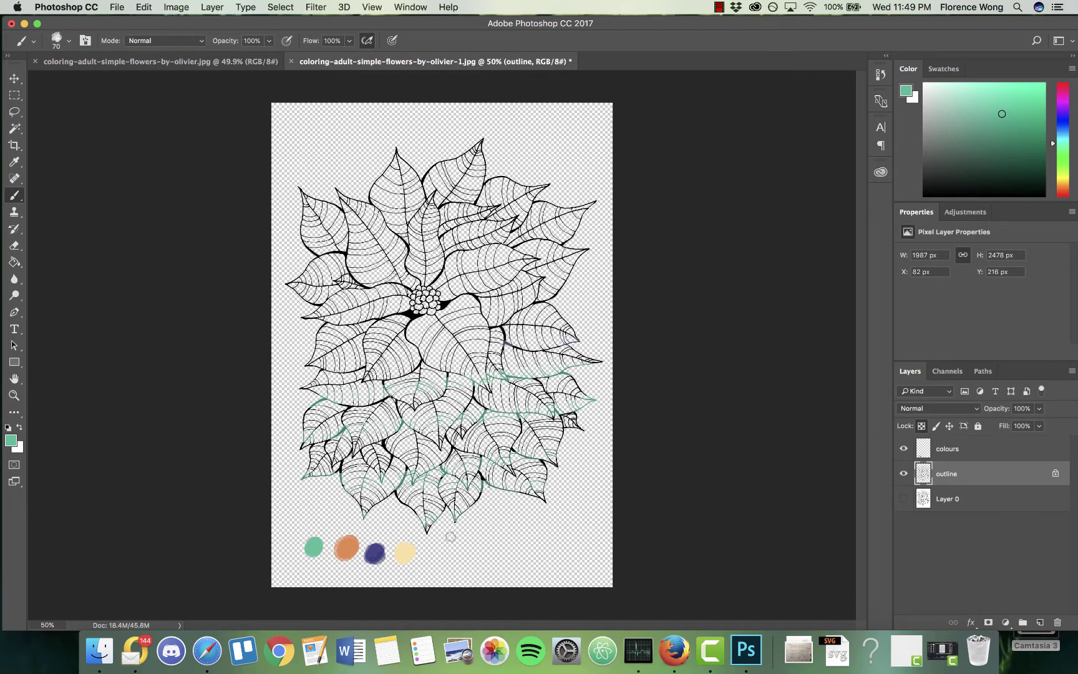
left_click_drag(417, 374, 388, 224)
mouse_move(403, 145)
left_mouse_down()
mouse_move(453, 502)
mouse_move(476, 521)
mouse_move(456, 247)
mouse_move(430, 110)
mouse_move(476, 567)
left_mouse_up()
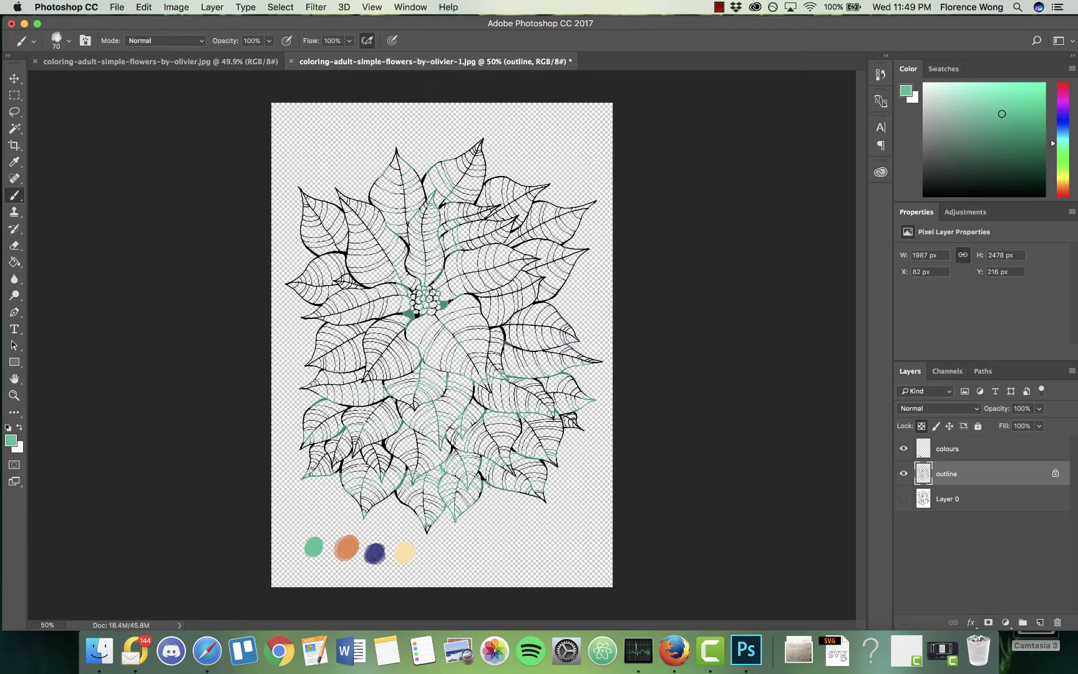
mouse_move(412, 314)
left_mouse_down()
mouse_move(439, 305)
mouse_move(362, 325)
mouse_move(326, 318)
mouse_move(368, 311)
mouse_move(288, 307)
mouse_move(318, 315)
mouse_move(412, 275)
left_mouse_up()
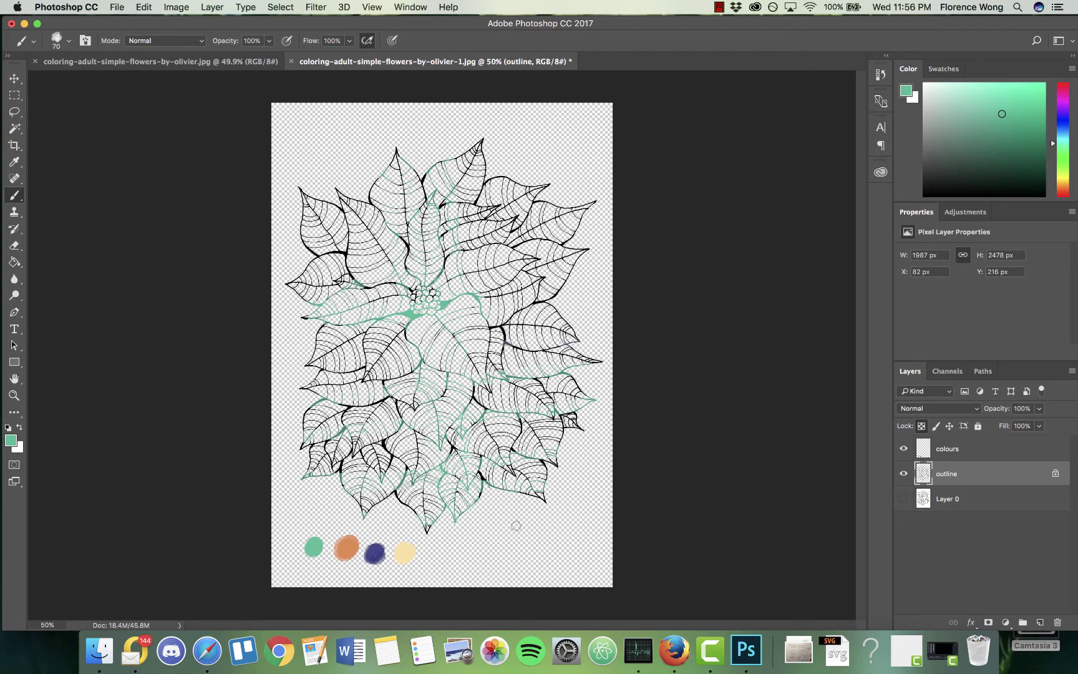
Step: Sample the dark blue swatch, enlarge the brush to 508 px and recolour all the line art on the outline layer
key("i")
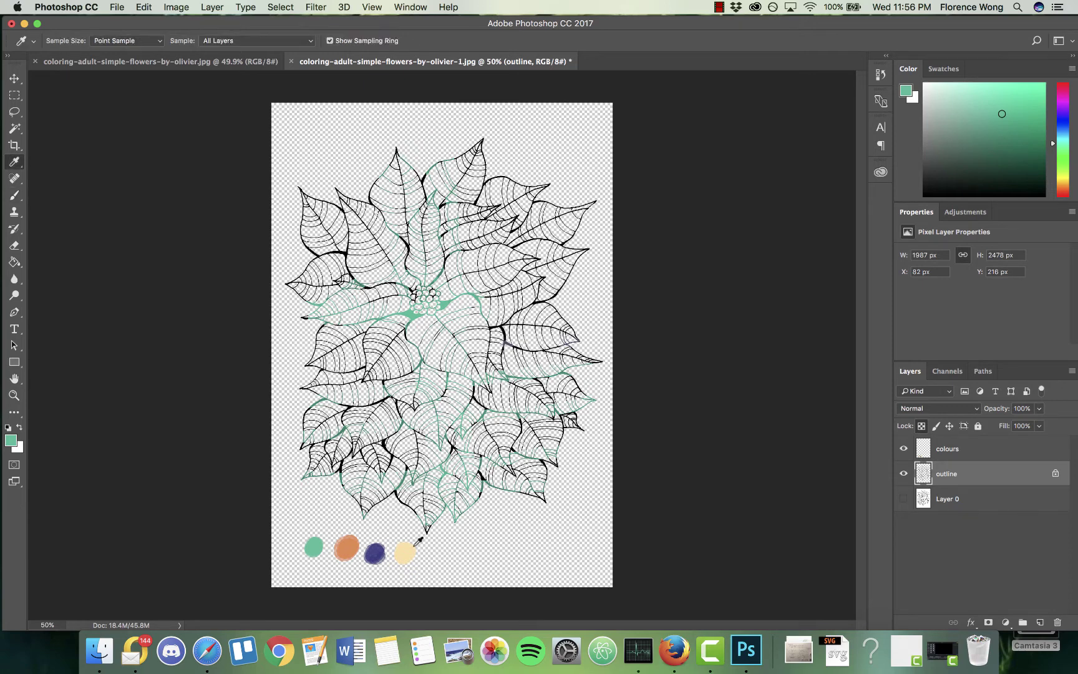
left_click(377, 552)
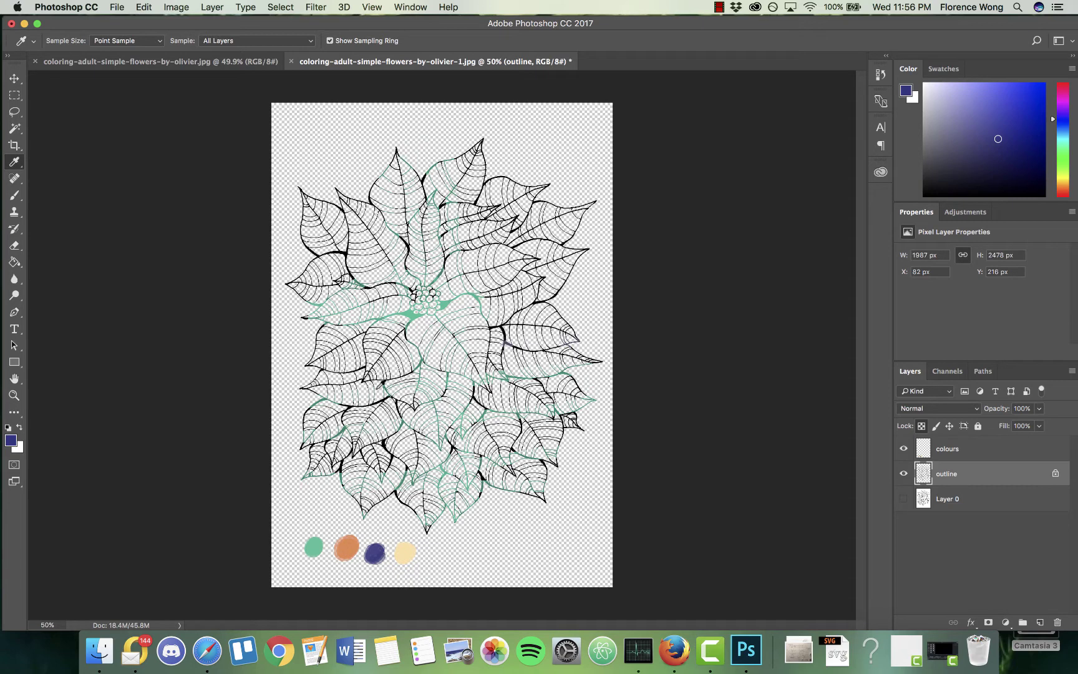
key("b")
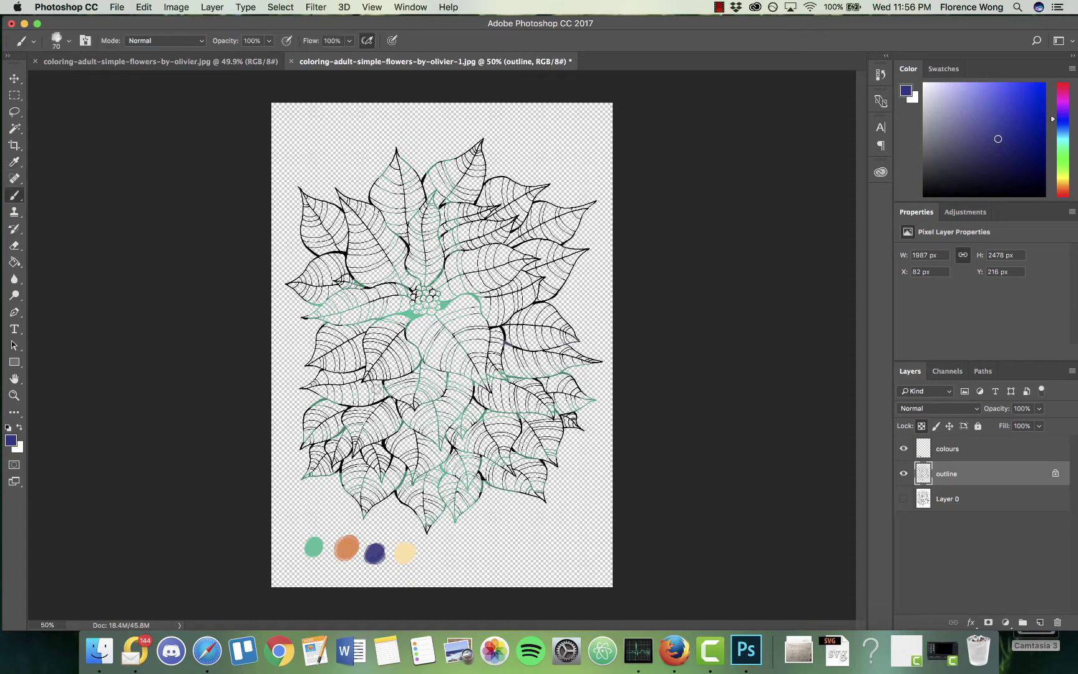
left_click(68, 42)
left_click_drag(144, 82, 147, 82)
left_click(171, 28)
mouse_move(566, 333)
left_mouse_down()
mouse_move(461, 337)
mouse_move(314, 440)
mouse_move(369, 493)
mouse_move(610, 378)
mouse_move(349, 515)
mouse_move(523, 478)
mouse_move(596, 430)
mouse_move(361, 501)
mouse_move(299, 465)
mouse_move(330, 400)
left_mouse_up()
mouse_move(666, 264)
left_mouse_down()
mouse_move(306, 312)
mouse_move(486, 246)
mouse_move(350, 232)
left_mouse_up()
mouse_move(481, 528)
left_mouse_down()
mouse_move(436, 234)
mouse_move(504, 301)
mouse_move(413, 216)
mouse_move(409, 334)
mouse_move(432, 253)
mouse_move(403, 425)
mouse_move(504, 481)
mouse_move(323, 316)
left_mouse_up()
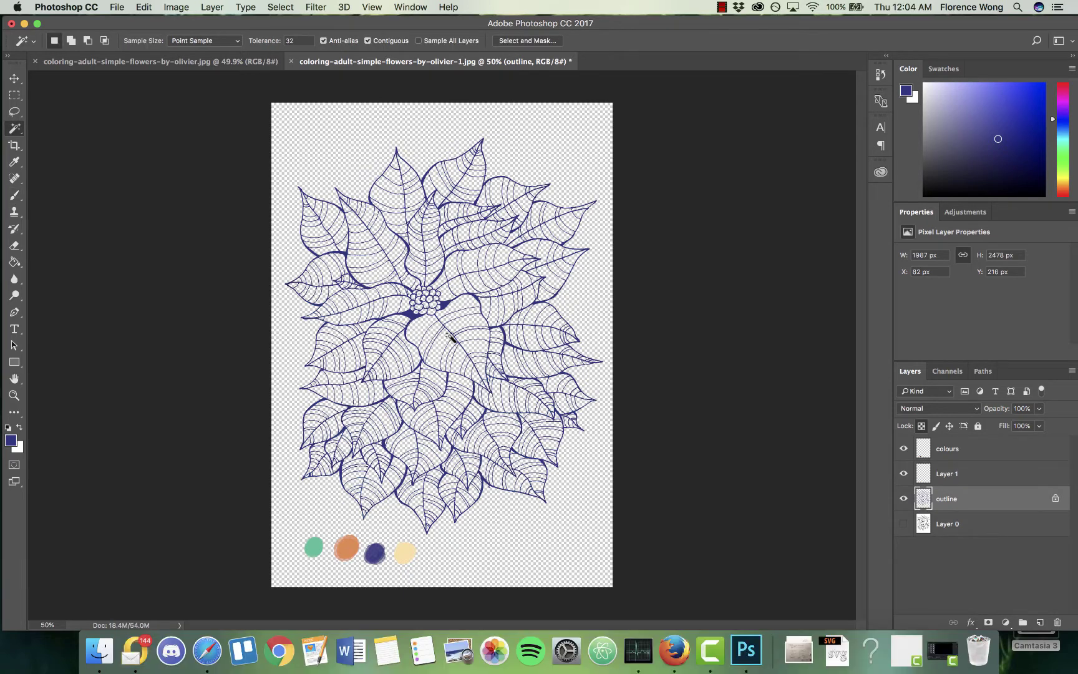
Step: Build one combined Magic Wand selection of the segments on both sides of the midrib of the large leaf beneath the berries
scroll(451, 337, "up", 10)
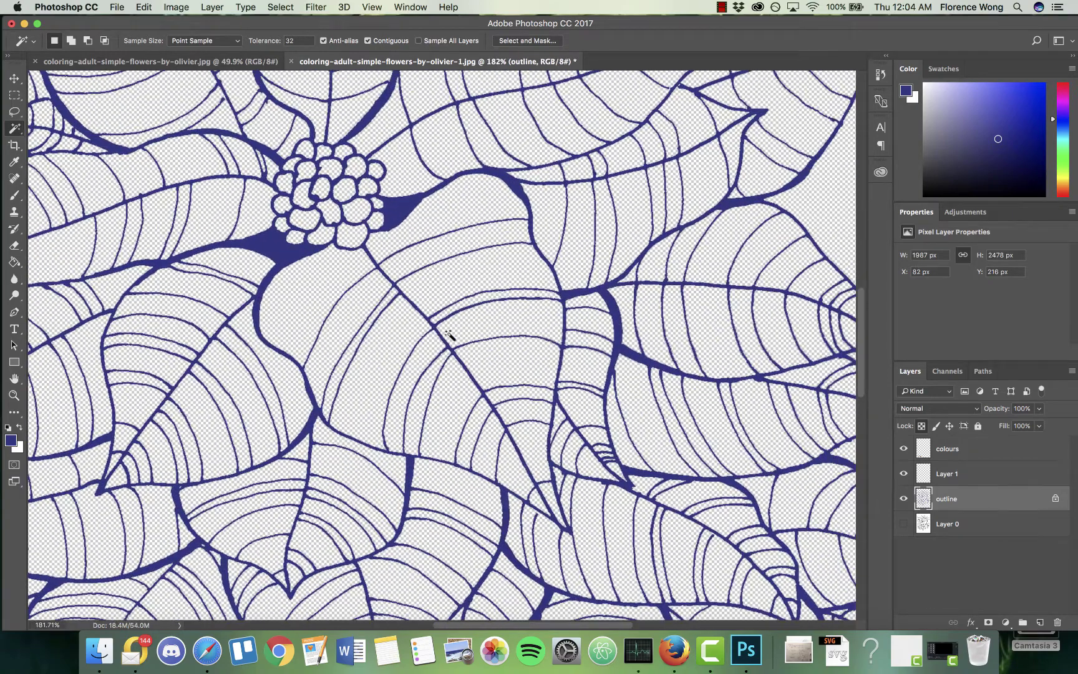
left_click(313, 295, "shift")
left_click(338, 330, "shift")
left_click(374, 376, "shift")
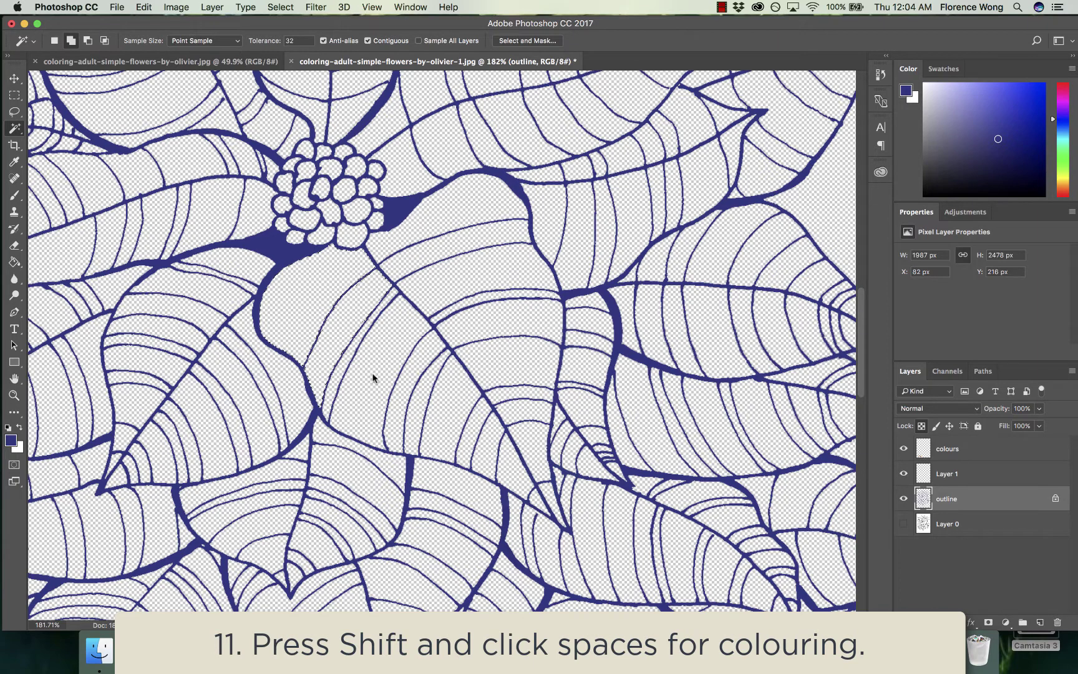
left_click(342, 370, "shift")
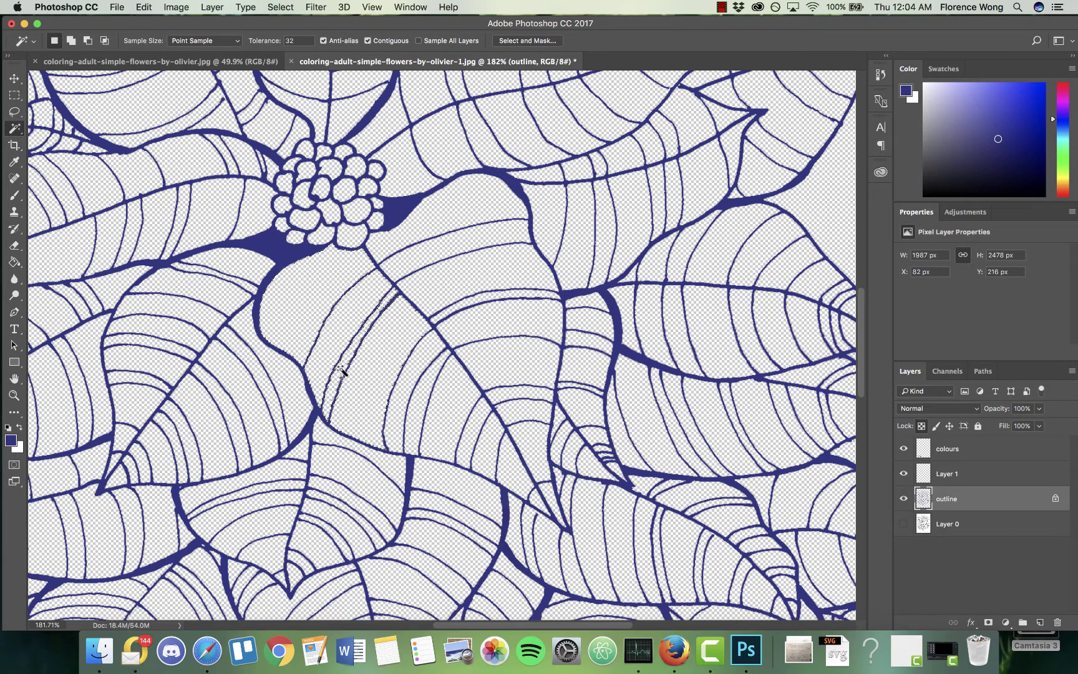
left_click(409, 396, "shift")
left_click(419, 404, "shift")
left_click(440, 415, "shift")
left_click(467, 427, "shift")
left_click(490, 445, "shift")
left_click(514, 474, "shift")
left_click(536, 501, "shift")
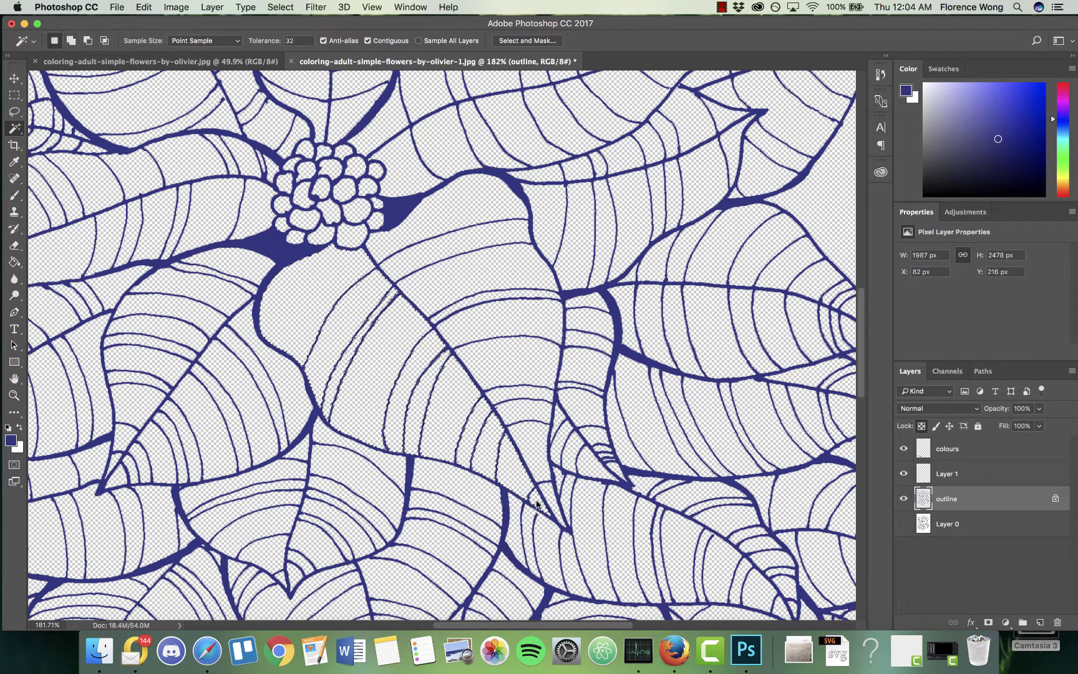
left_click(546, 492, "shift")
left_click(510, 394, "shift")
left_click(507, 367, "shift")
left_click(496, 321, "shift")
left_click(492, 298, "shift")
left_click(474, 268, "shift")
left_click(459, 244, "shift")
left_click(428, 219, "shift")
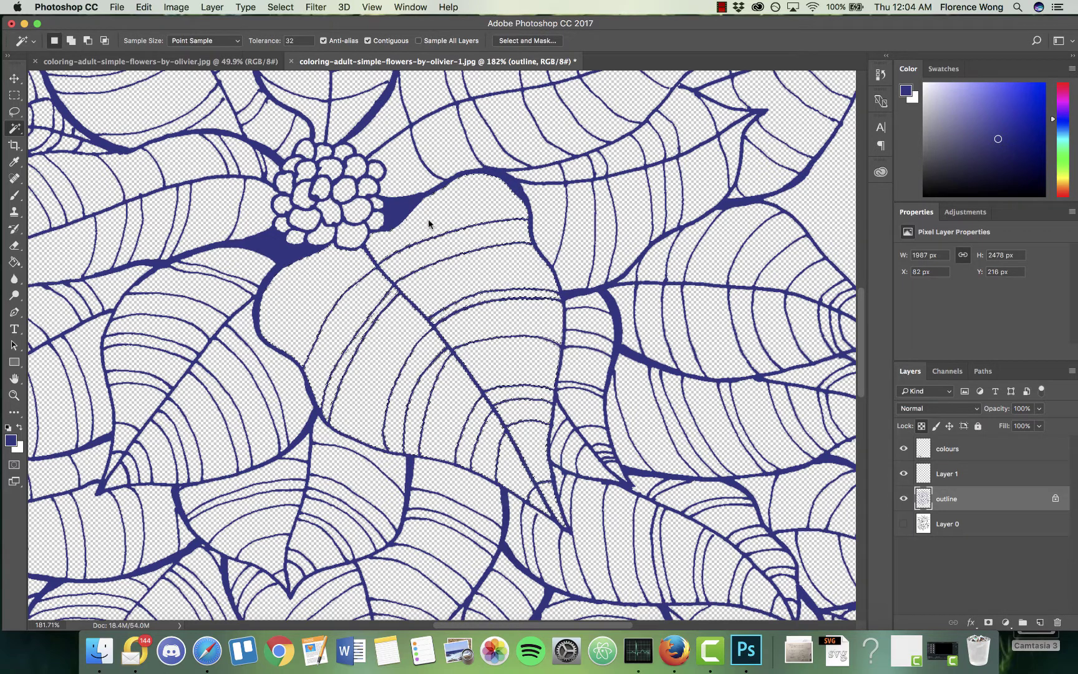
Step: Add a layer above the outline, sample the green swatch, brush it over the selected large leaf and clear the selection
left_click(1040, 622)
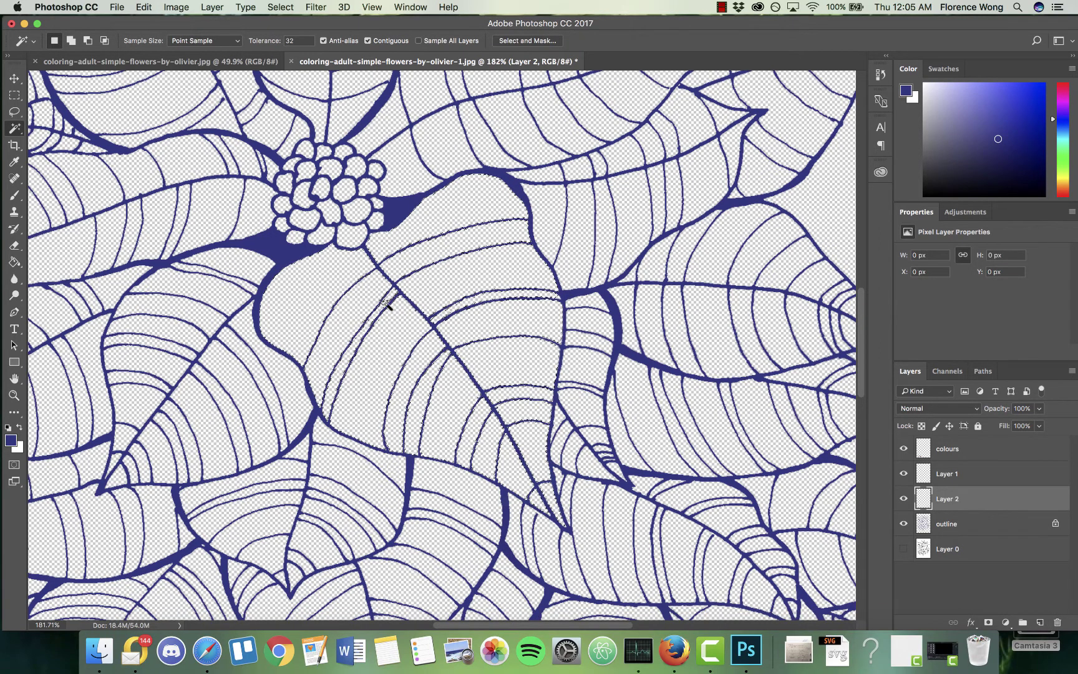
key("b")
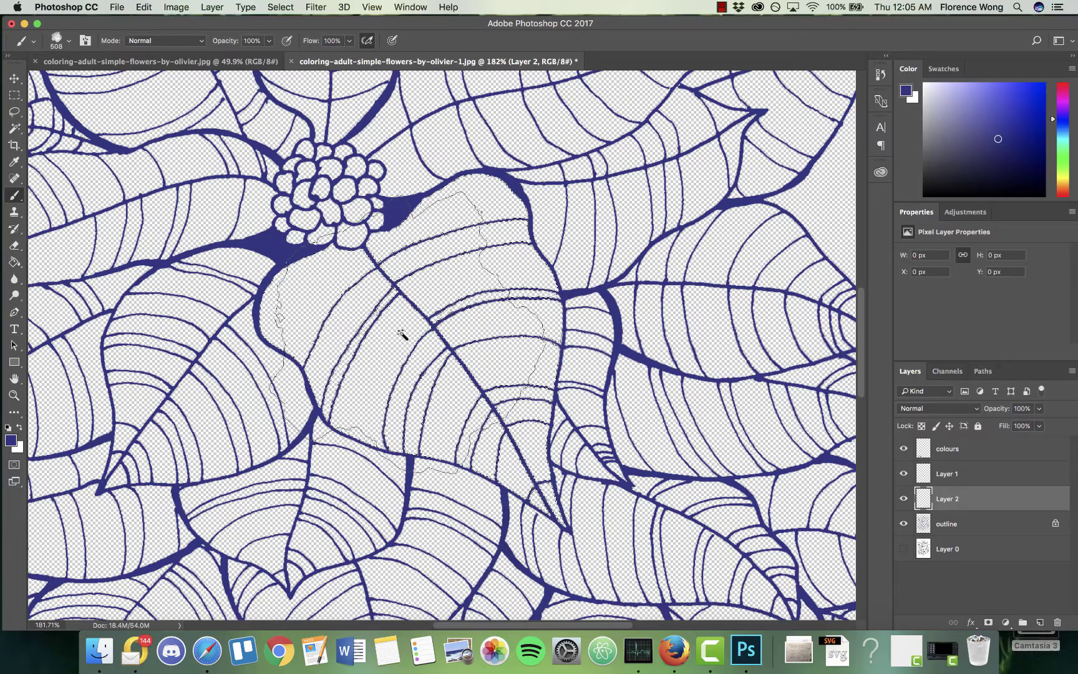
scroll(402, 335, "down", 3)
scroll(402, 335, "down", 3)
scroll(403, 336, "down", 5)
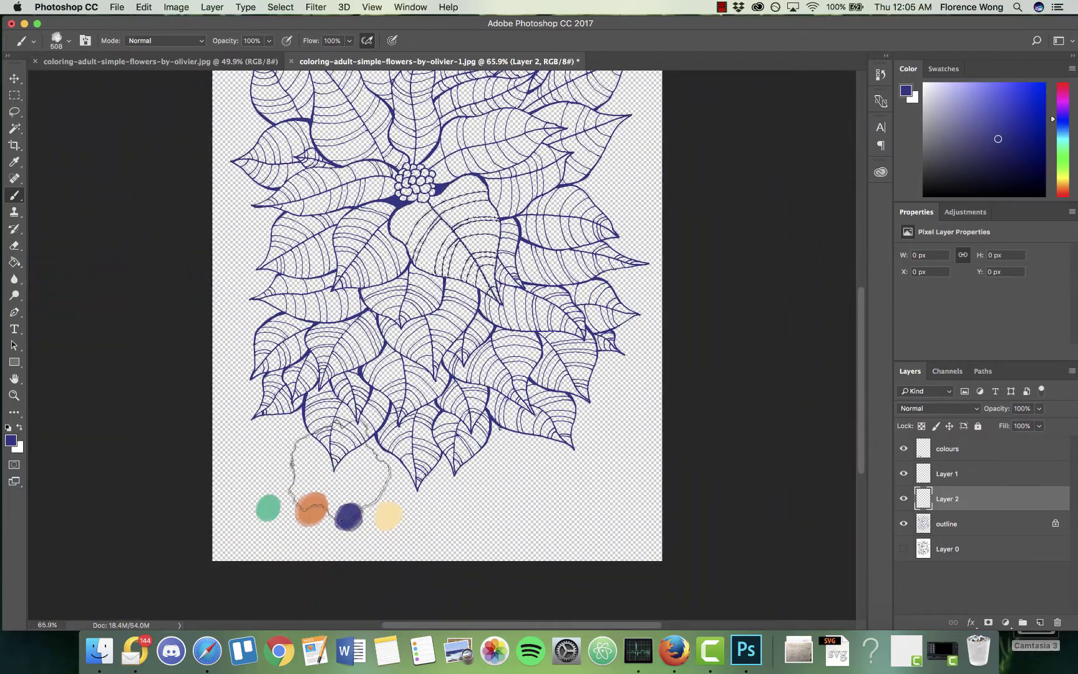
key("i")
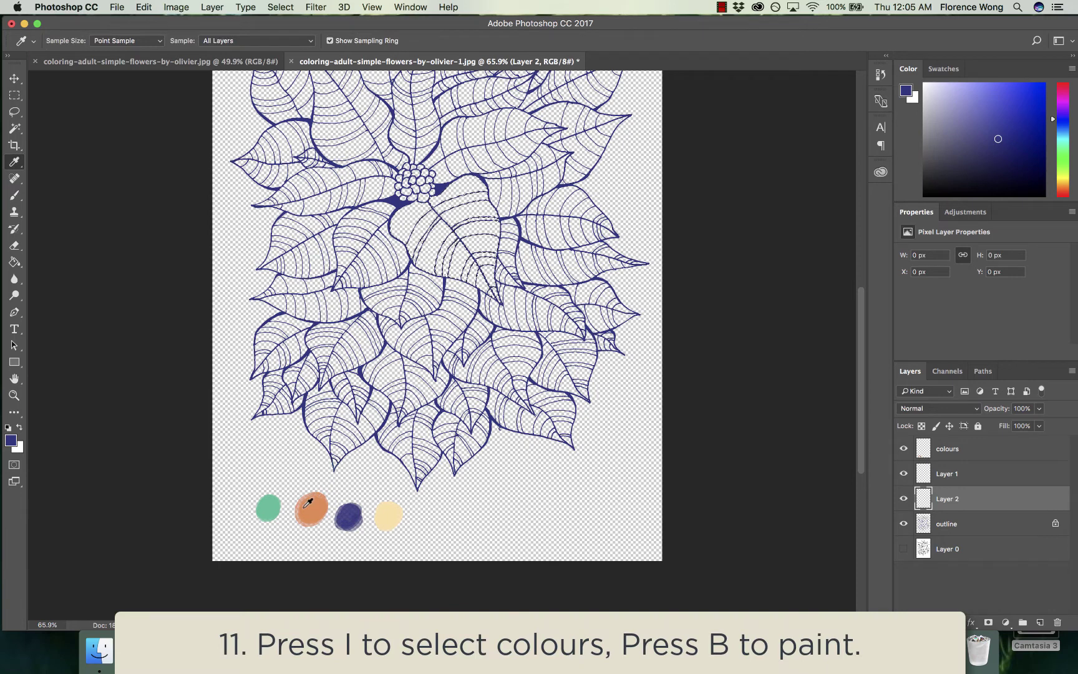
left_click(269, 507)
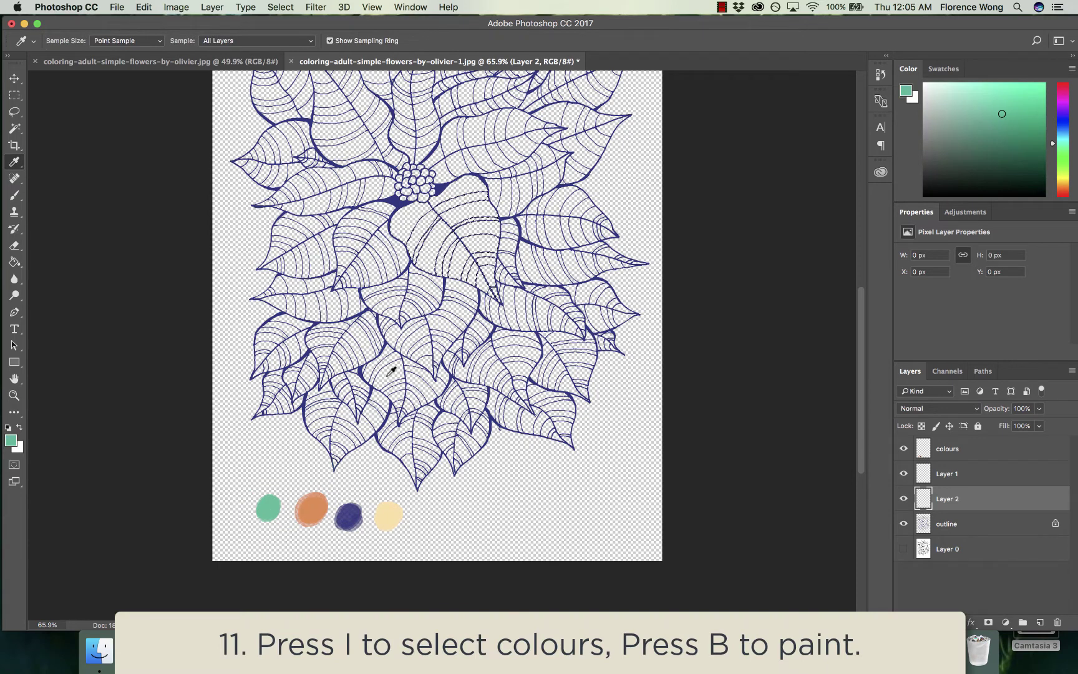
key("b")
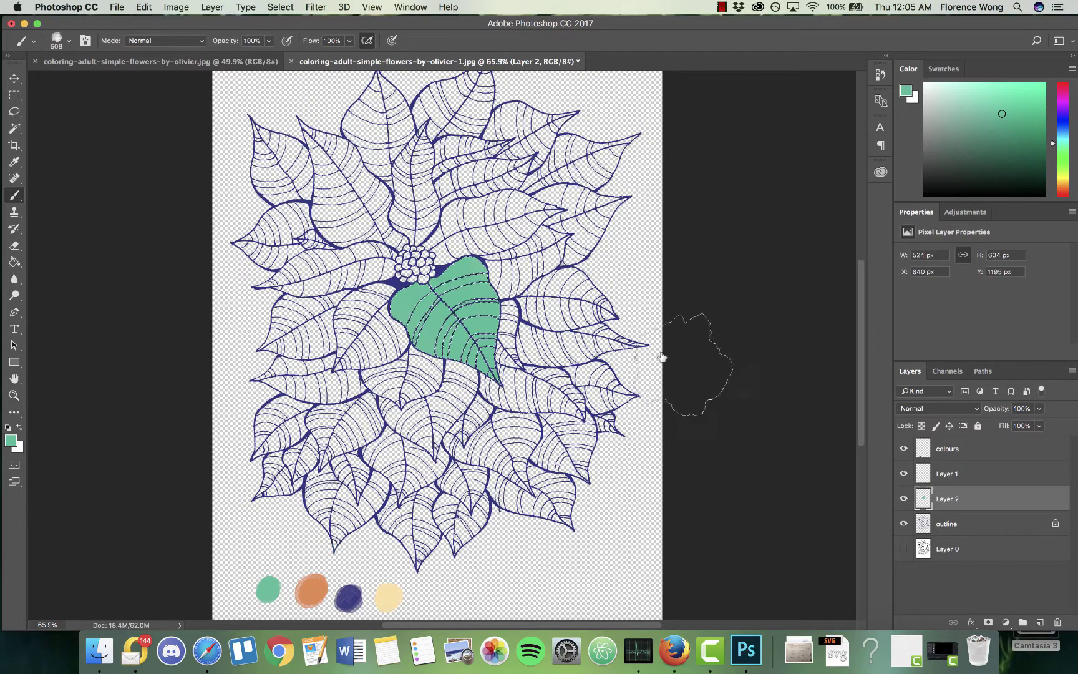
key("m")
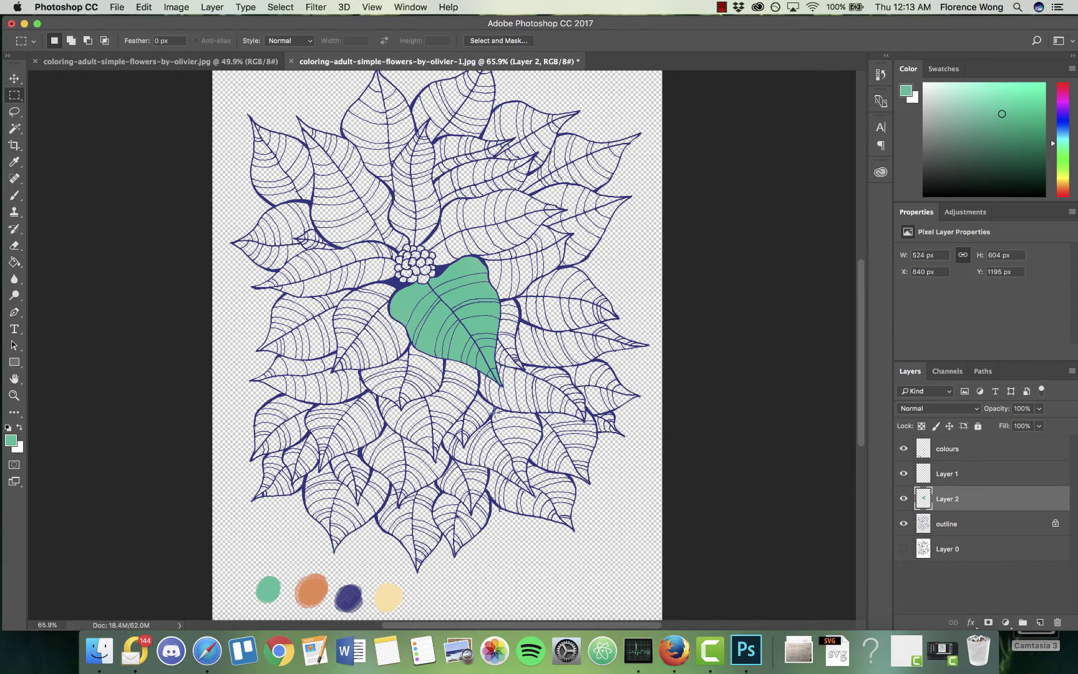
Step: On the outline layer, build a combined Magic Wand selection of the segments of the leaf just left of the green one
scroll(495, 413, "up", 10)
scroll(473, 409, "left", 8)
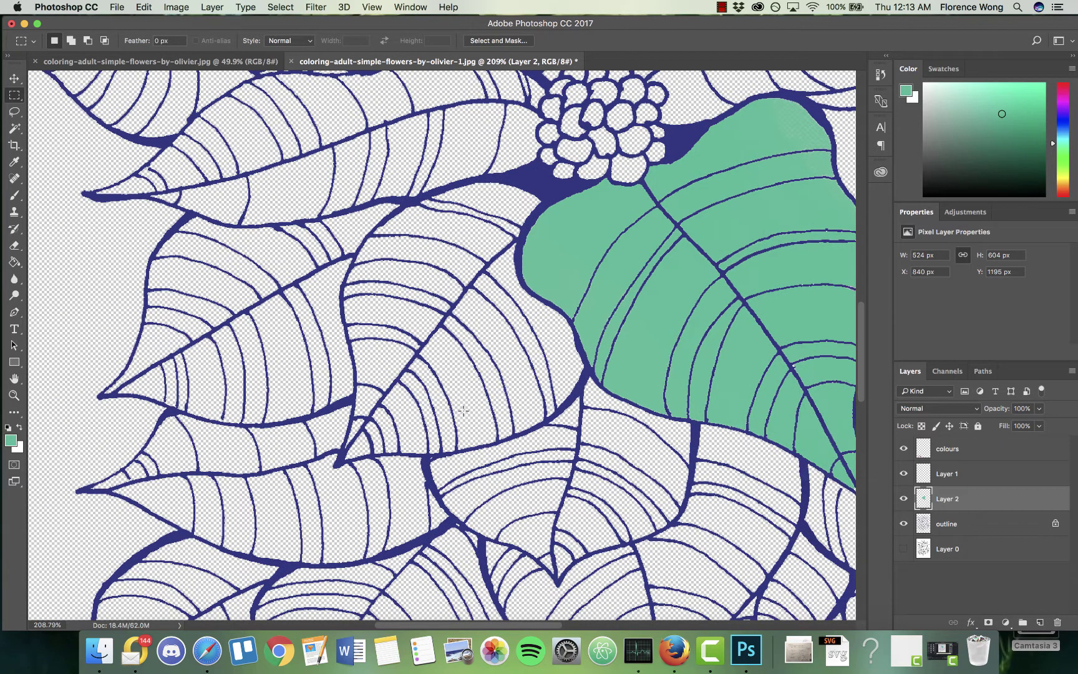
left_click(964, 528)
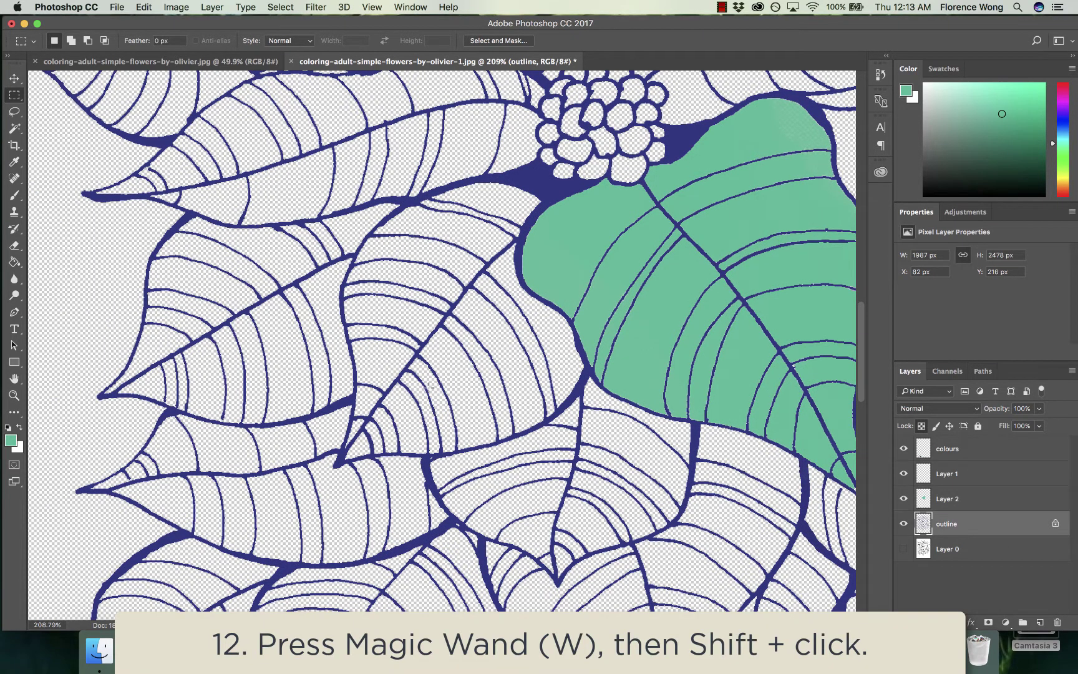
key("w")
key("shift")
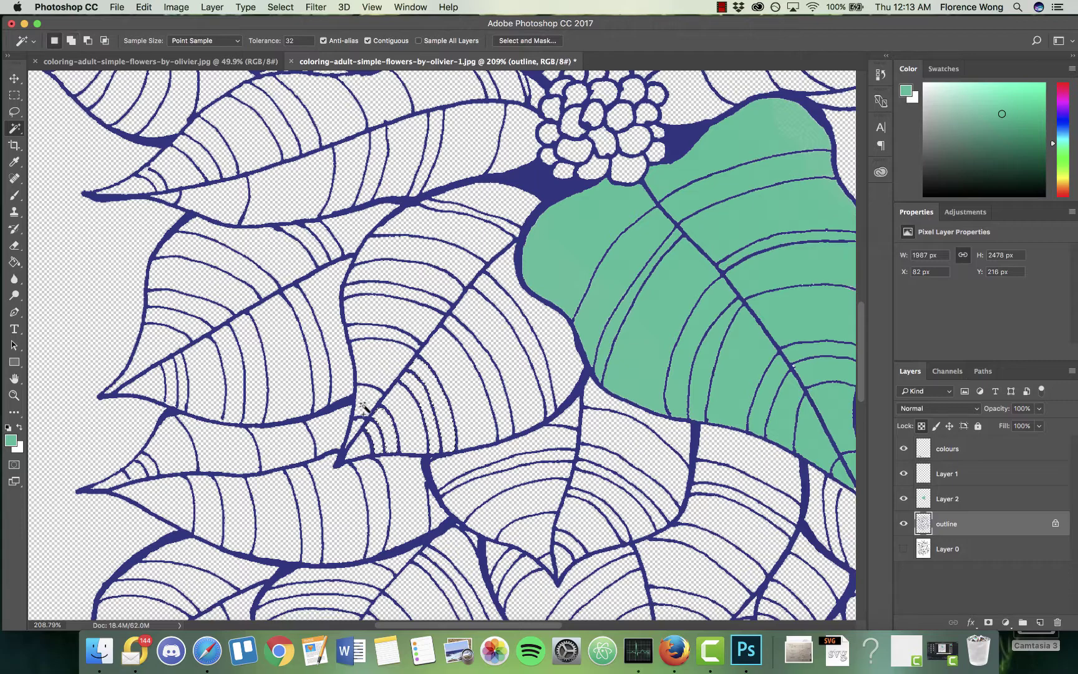
key("shift")
left_click(401, 291, "shift")
left_click(422, 253, "shift")
left_click(464, 339, "shift")
left_click(498, 295, "shift")
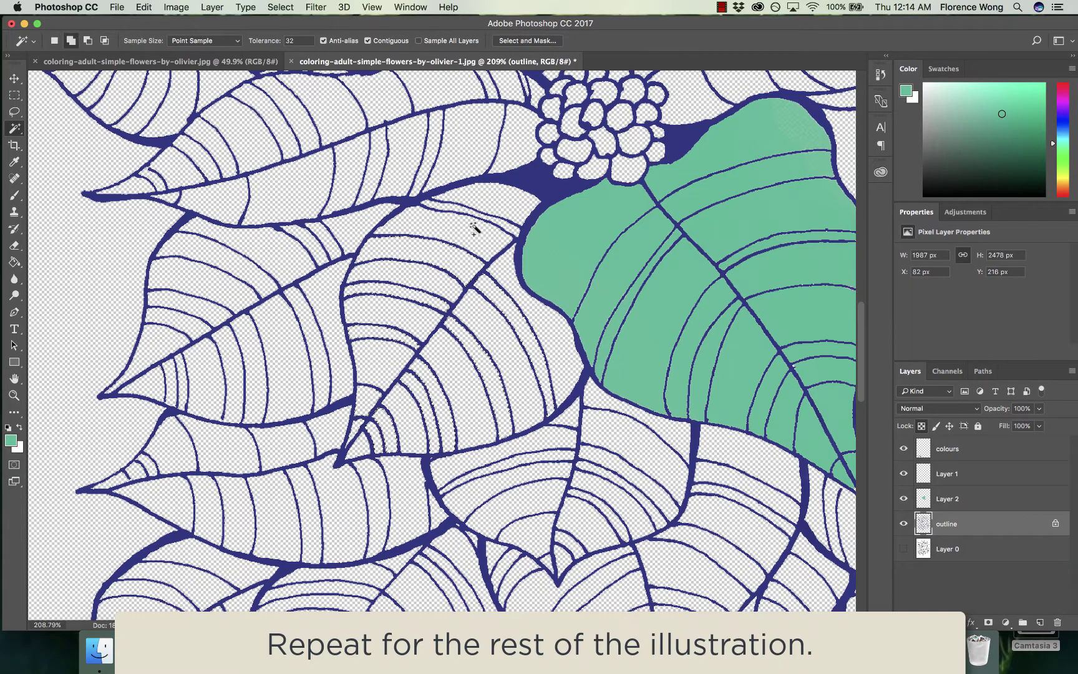
left_click(449, 204, "shift")
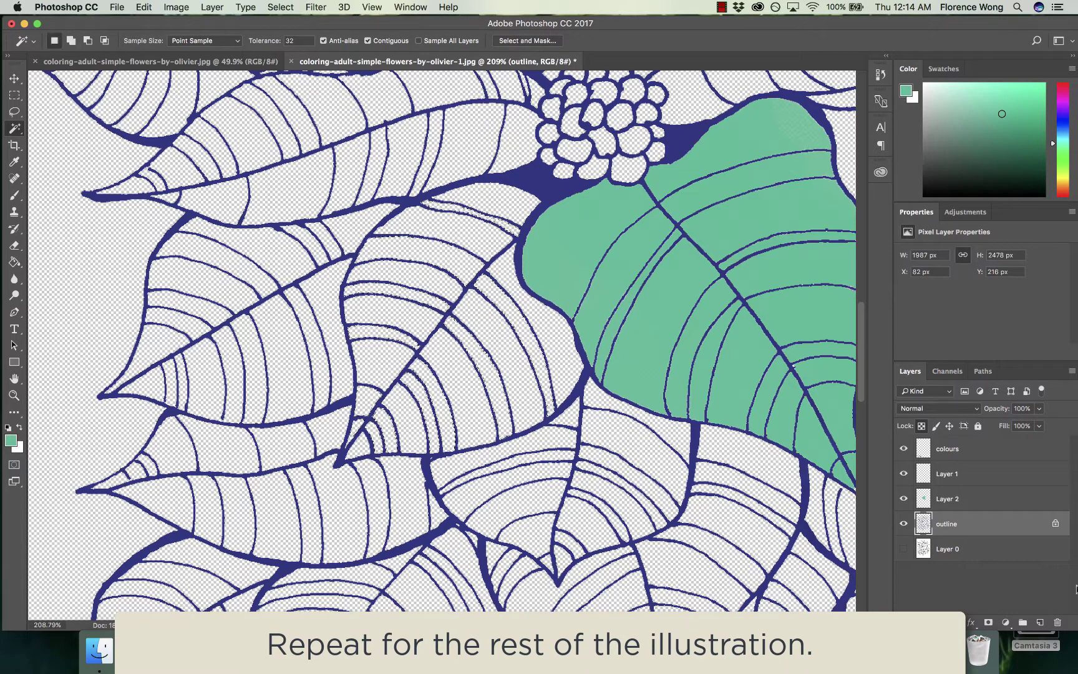
Step: Add a layer above the outline for the selected leaf and sample the cream swatch colour
left_click(1041, 623)
scroll(446, 366, "down", 13)
scroll(445, 368, "up", 2)
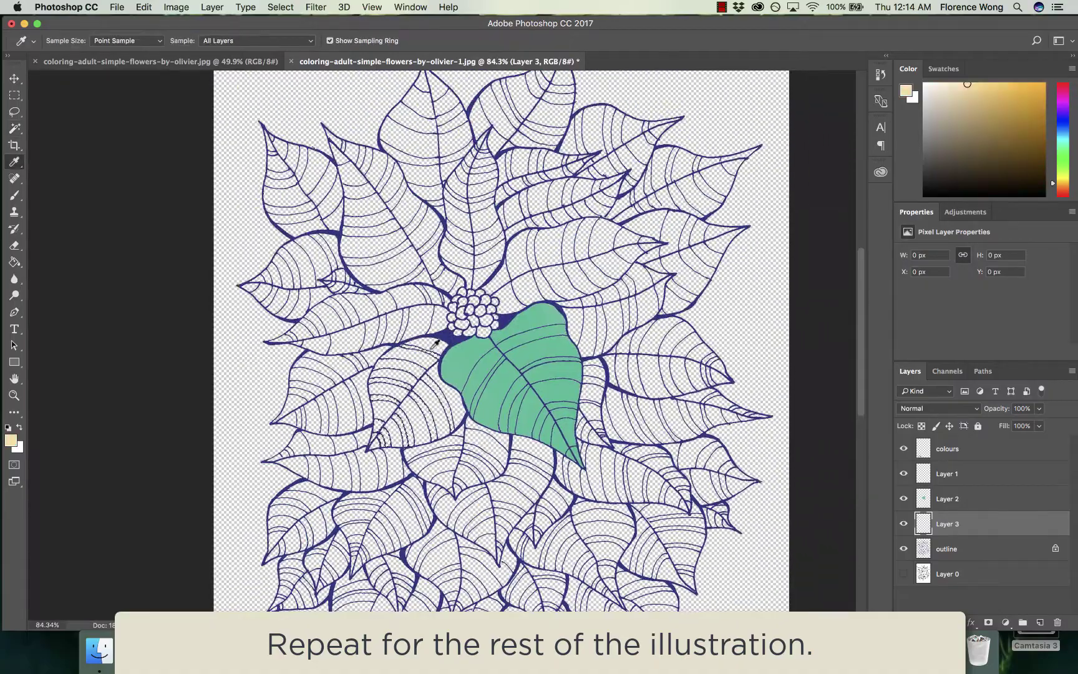
scroll(472, 507, "up", 5)
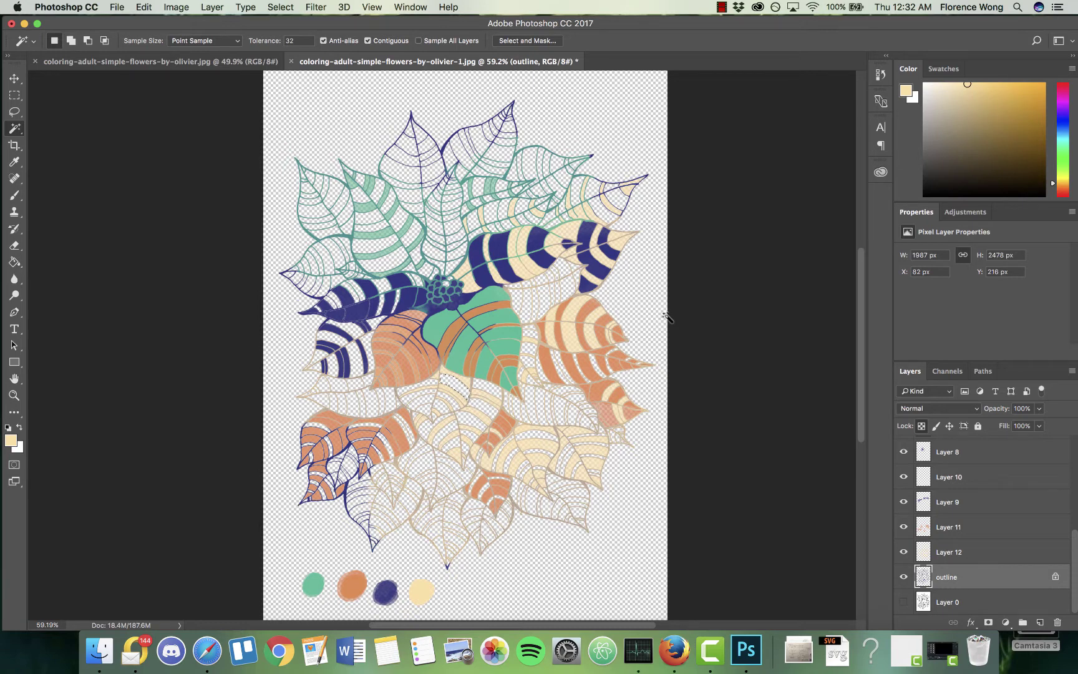
scroll(467, 439, "up", 8)
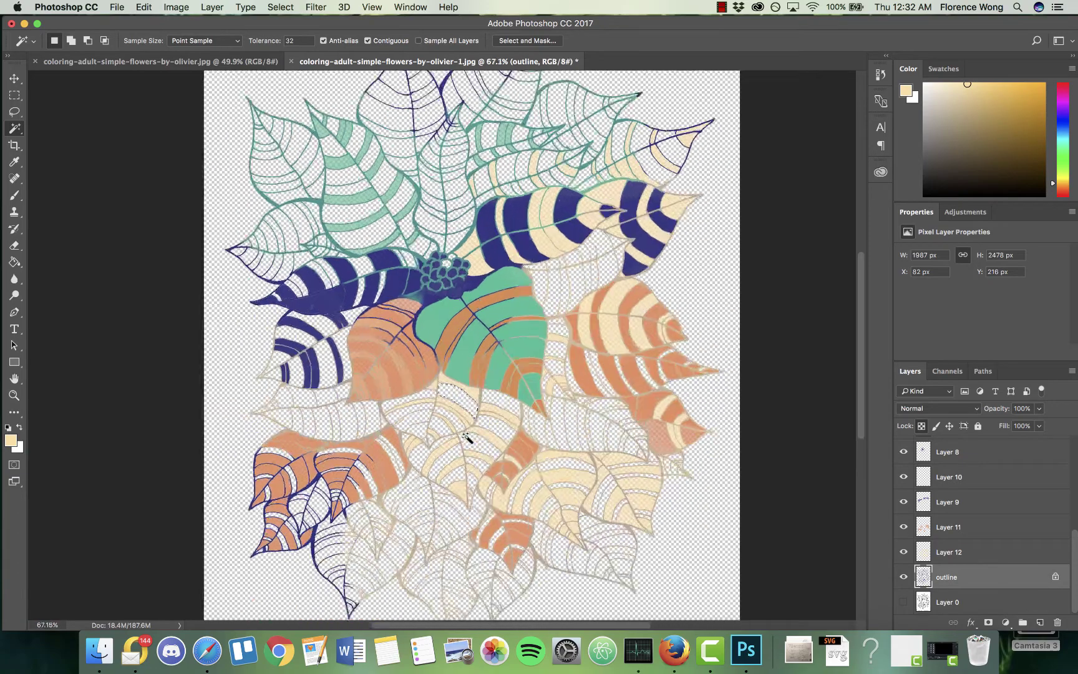
scroll(460, 434, "up", 3)
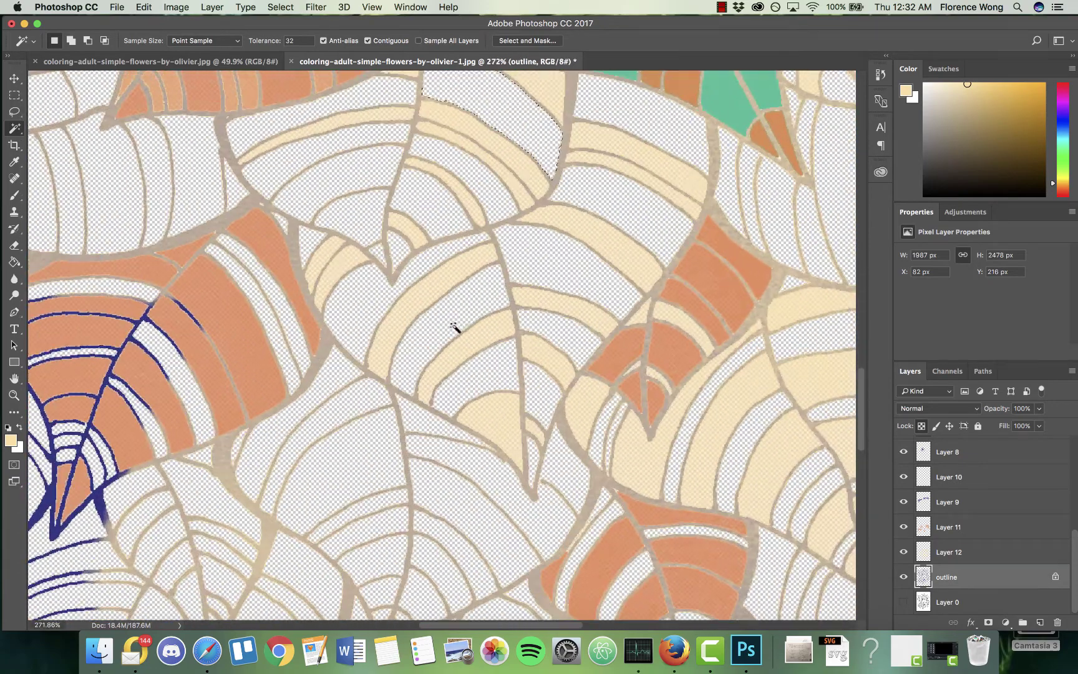
left_click(508, 281)
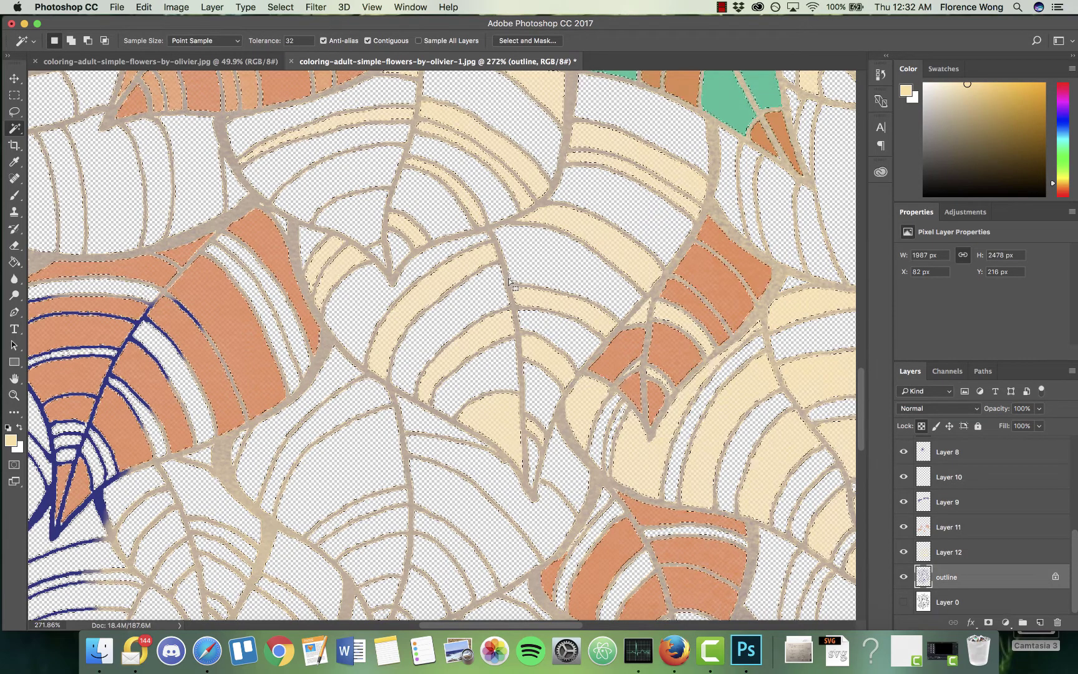
scroll(479, 309, "down", 4)
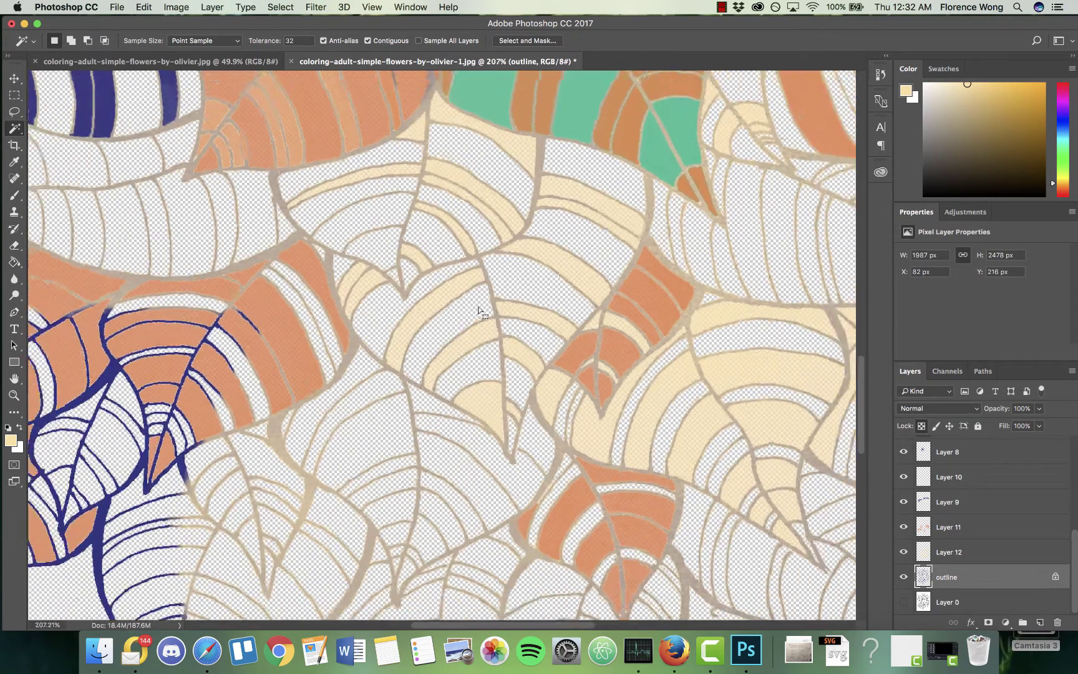
Step: Toggle the visibility of Layer 12 and the outline layer to compare them, and move the outline layer above Layer 12
scroll(480, 310, "down", 2)
scroll(479, 307, "down", 3)
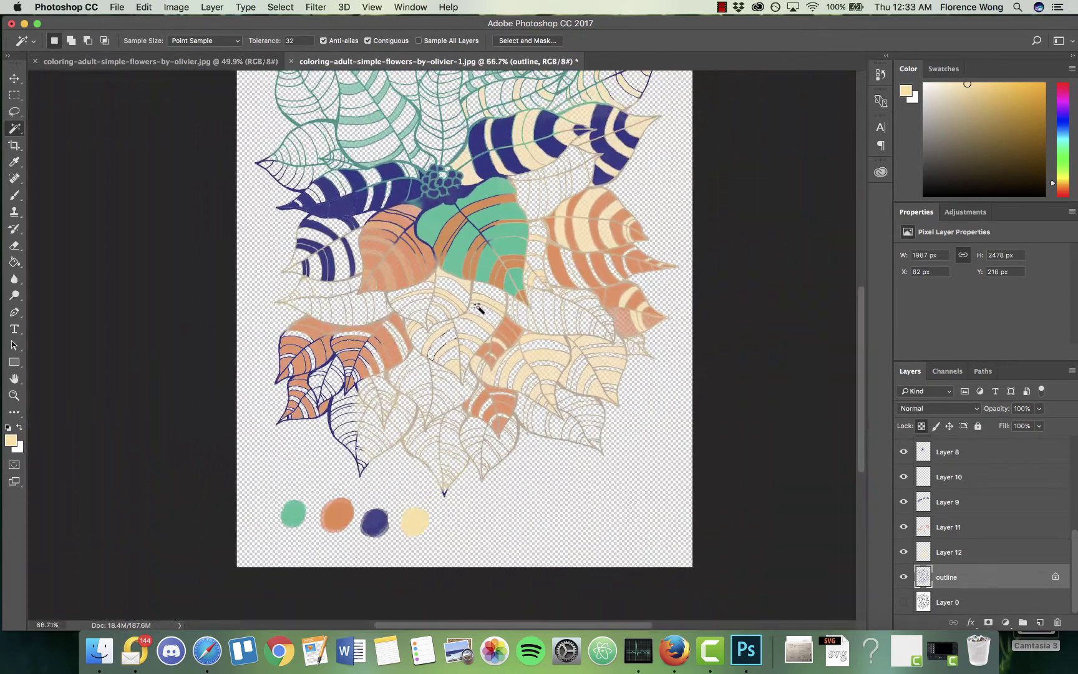
scroll(478, 307, "down", 1)
left_click(910, 553)
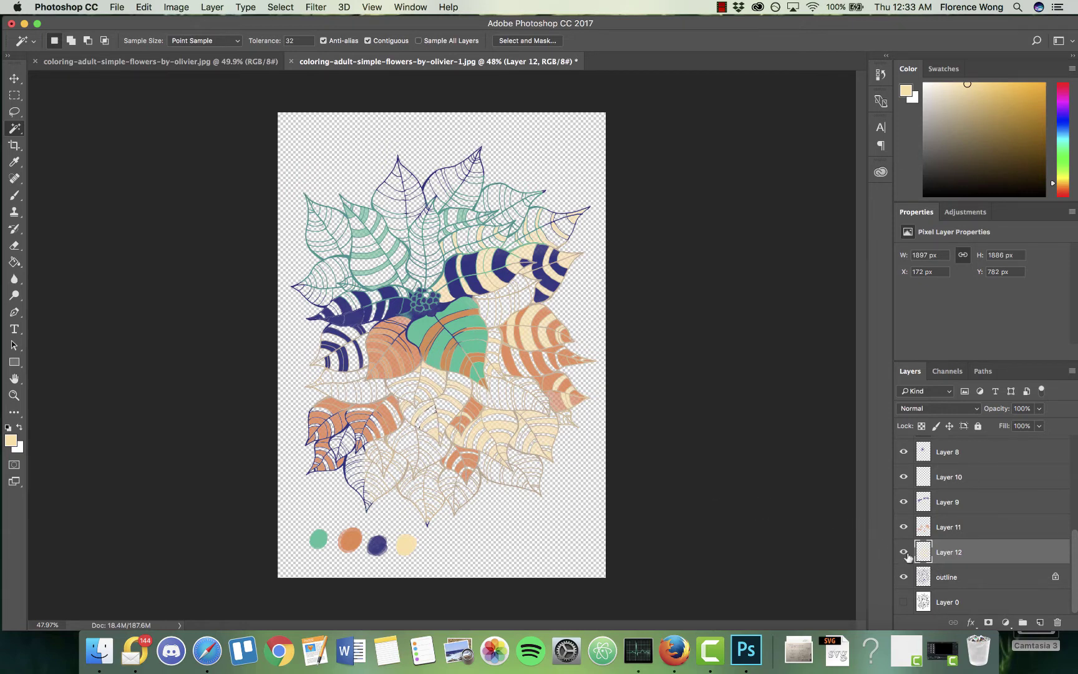
left_click(905, 553)
left_click(905, 552)
left_click(905, 578)
left_click(904, 578)
mouse_move(936, 580)
left_mouse_down()
mouse_move(946, 578)
mouse_move(945, 546)
left_mouse_up()
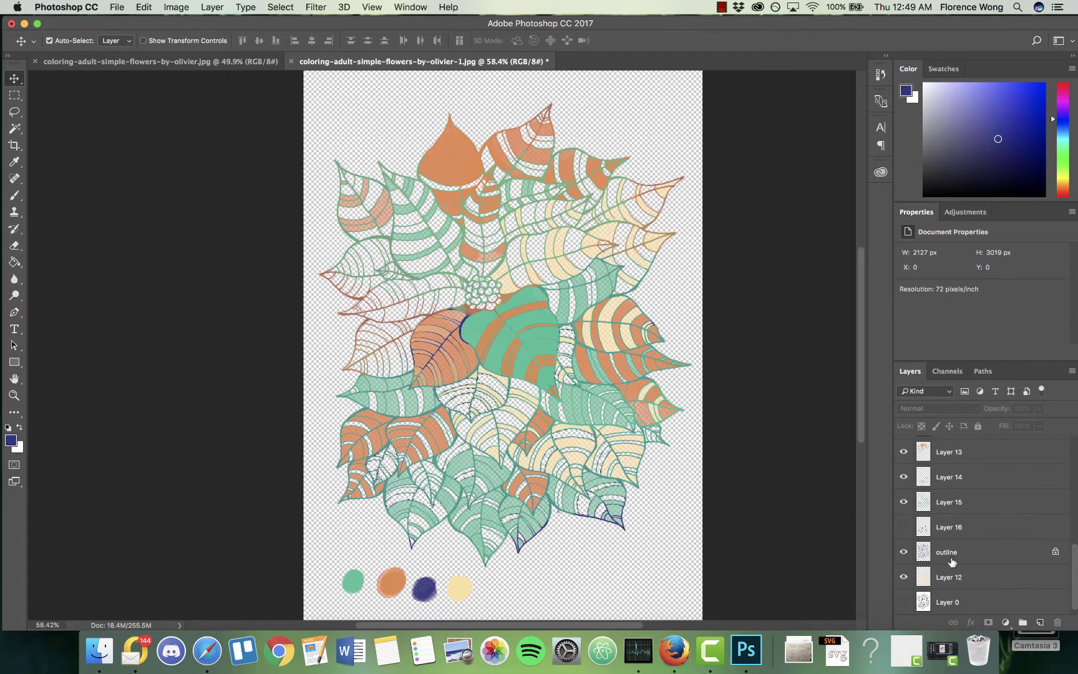
Step: Move the outline layer to the top of the layer stack and hide the colours layer holding the swatches
scroll(954, 565, "up", 1)
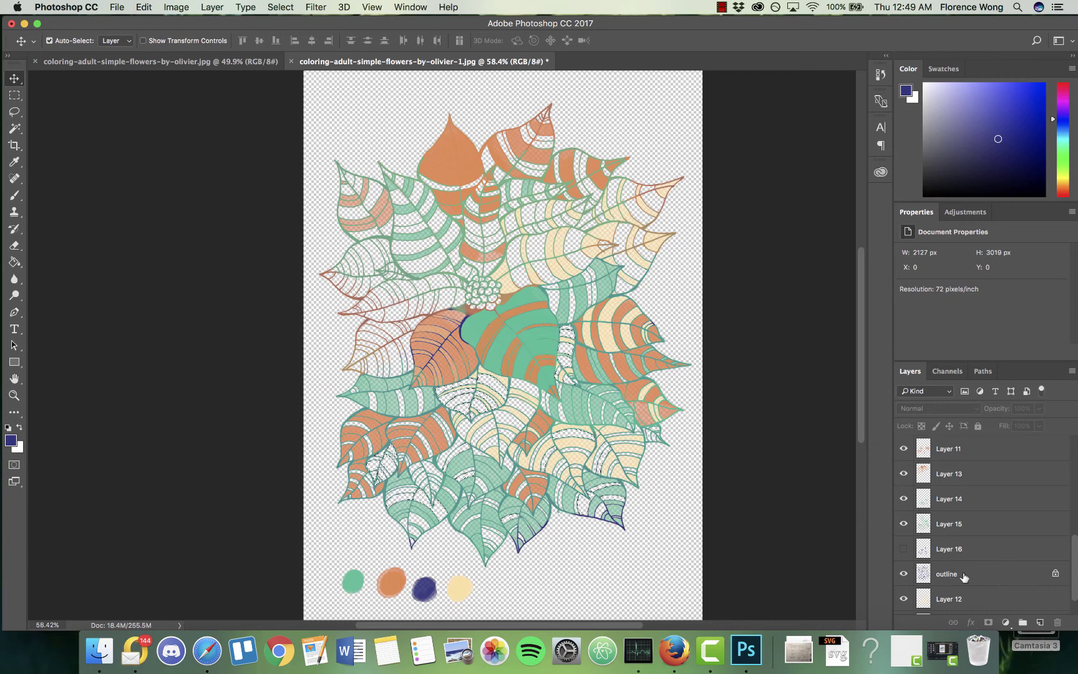
left_click_drag(965, 577, 960, 441)
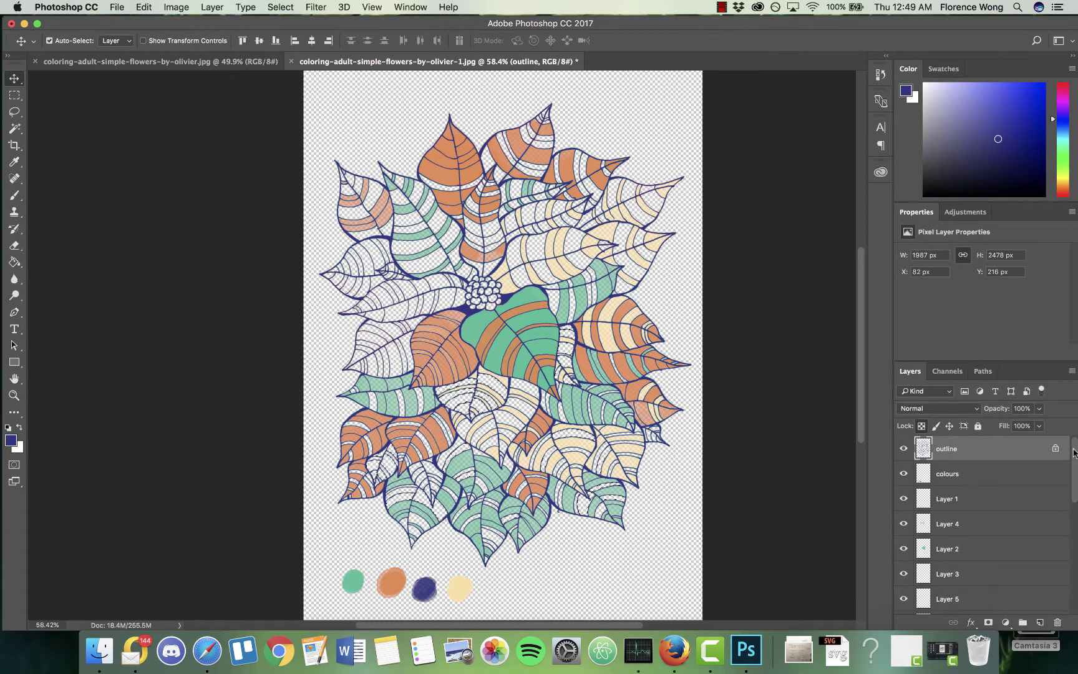
left_click_drag(1074, 453, 1076, 575)
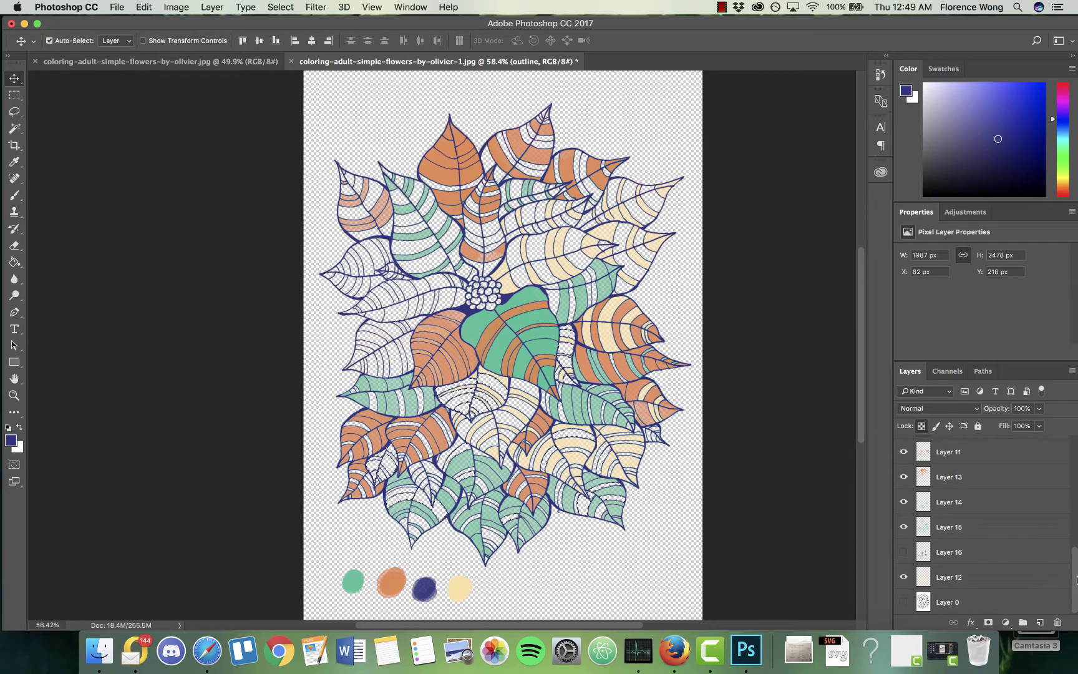
left_click(394, 584)
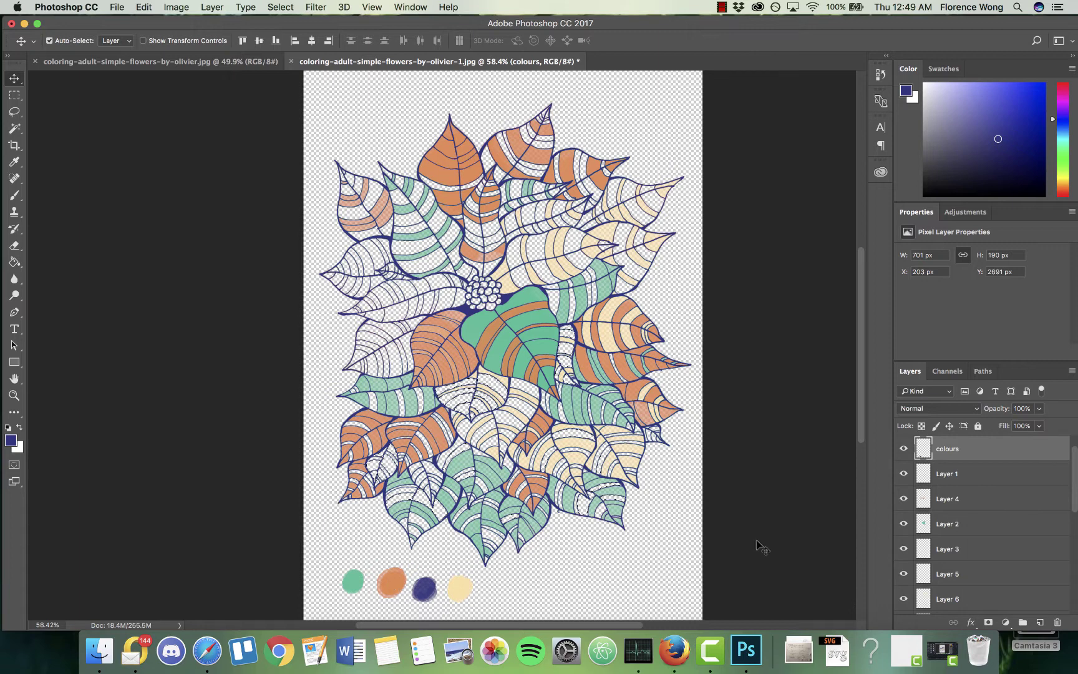
left_click(903, 450)
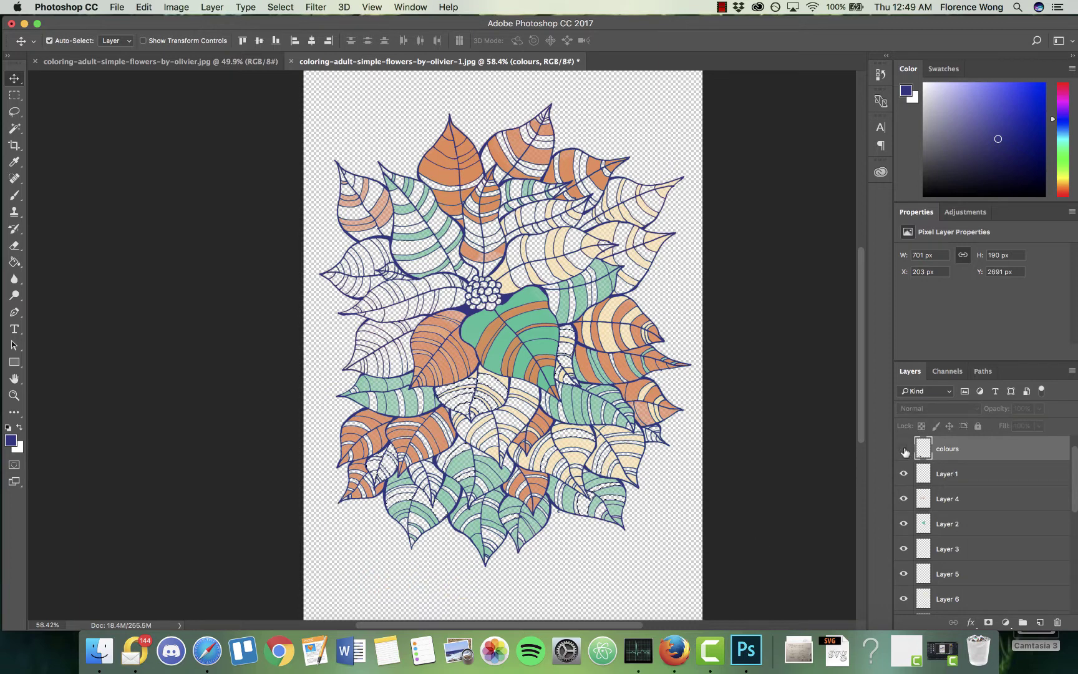
left_click(18, 96)
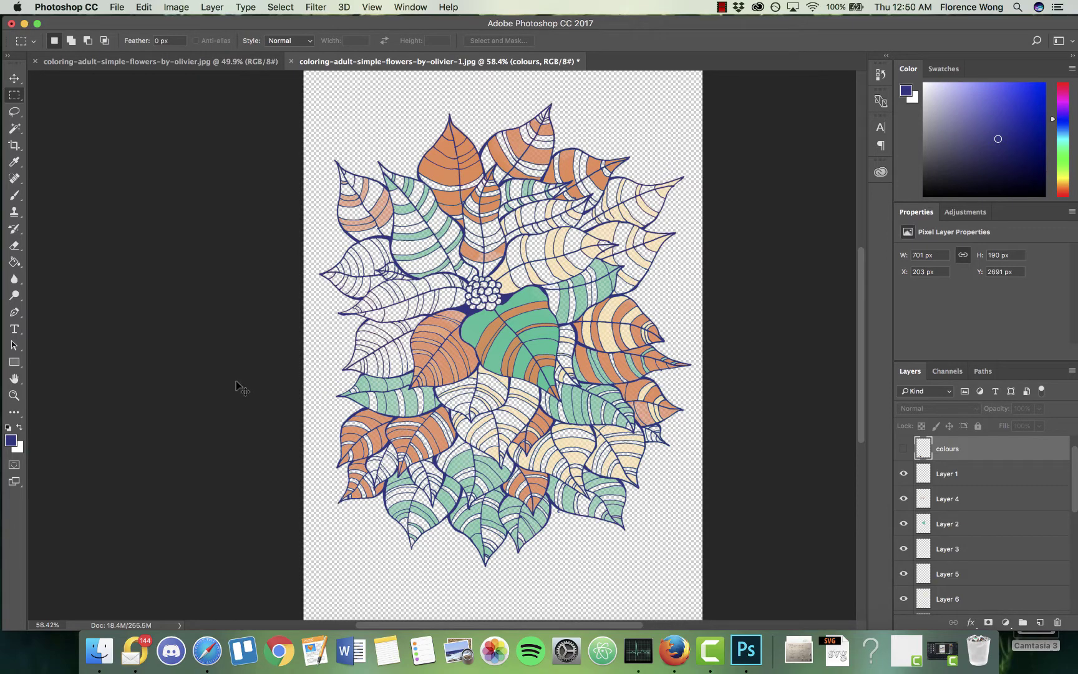
Step: Save the document in Photoshop format with layers in the digital-tutorial folder, keeping Maximize Compatibility on
key("super+shift+s")
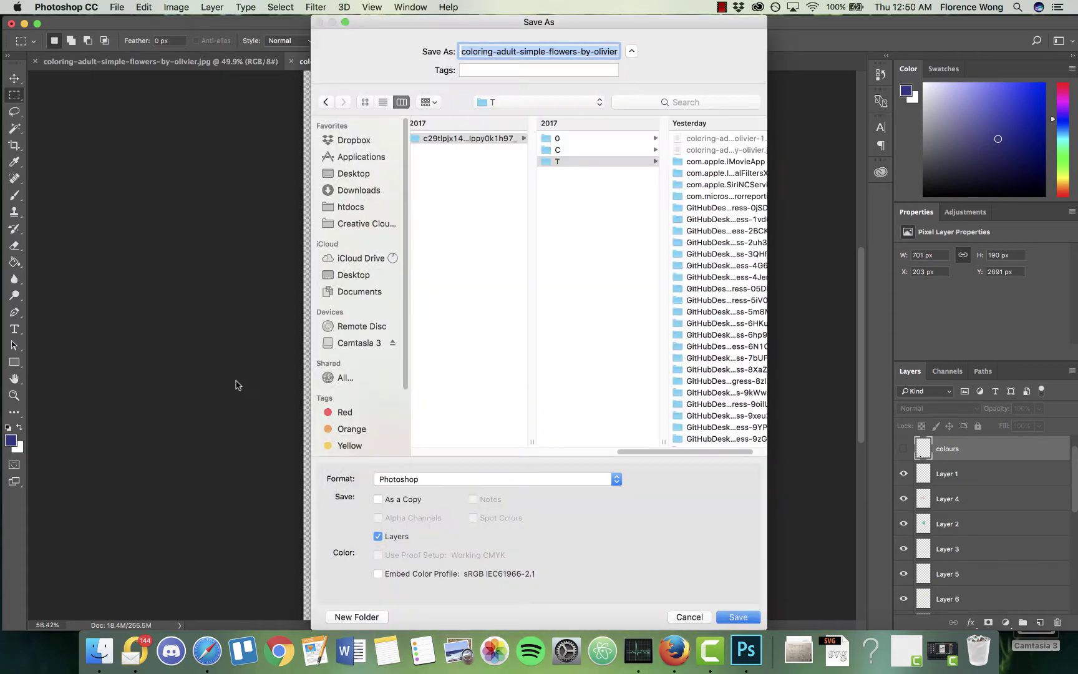
left_click(513, 102)
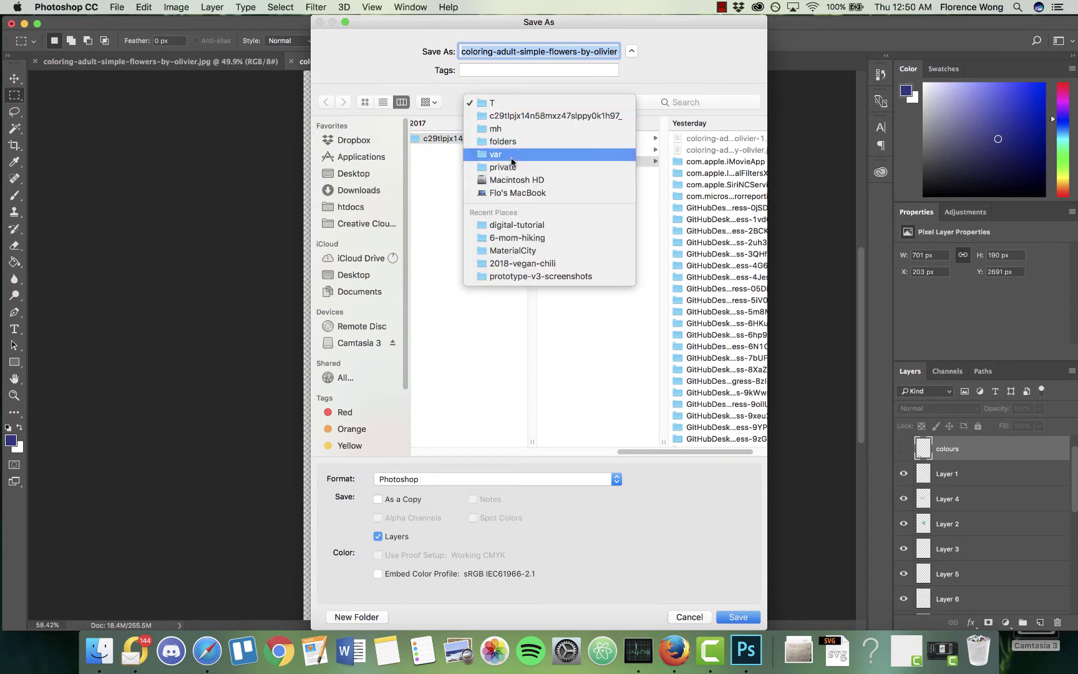
left_click(528, 226)
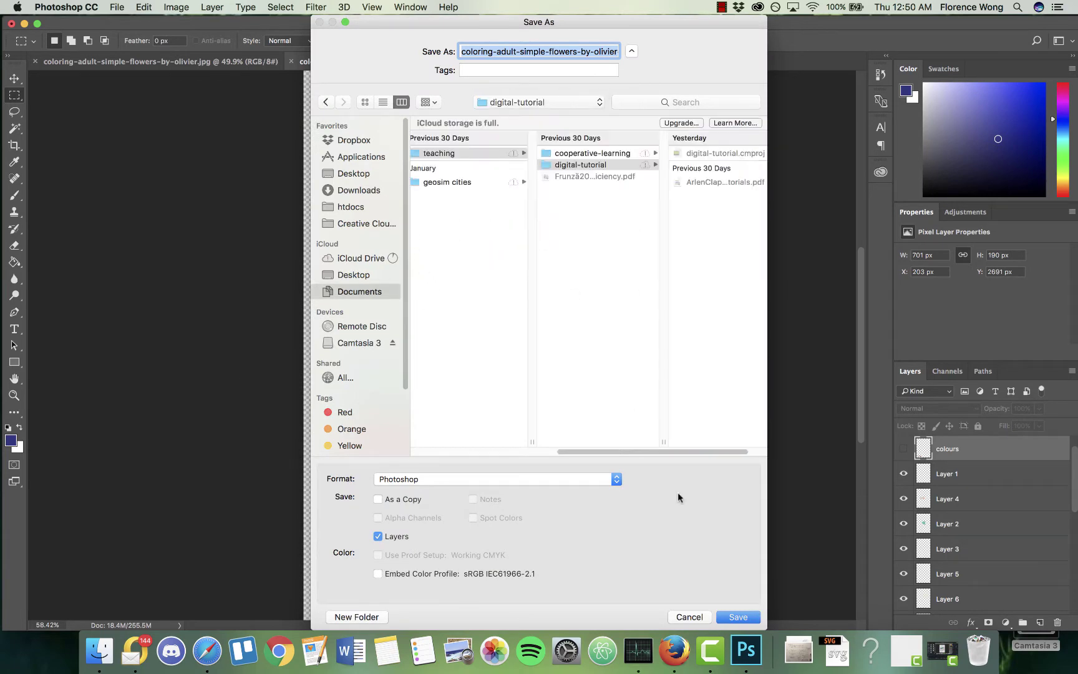
left_click(739, 617)
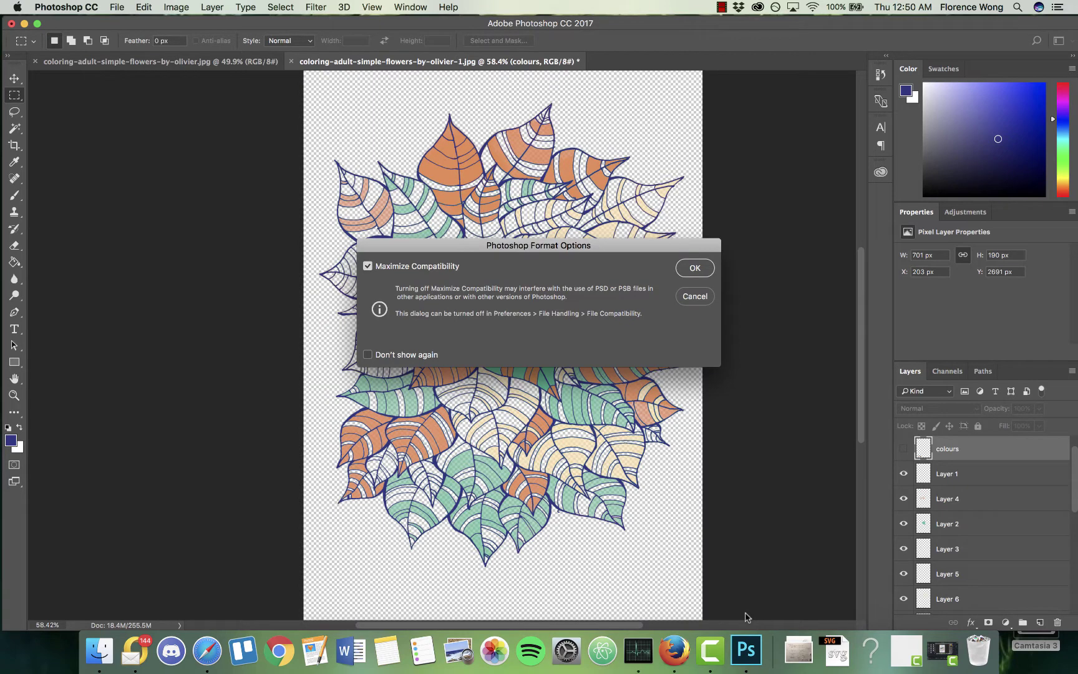
left_click(696, 269)
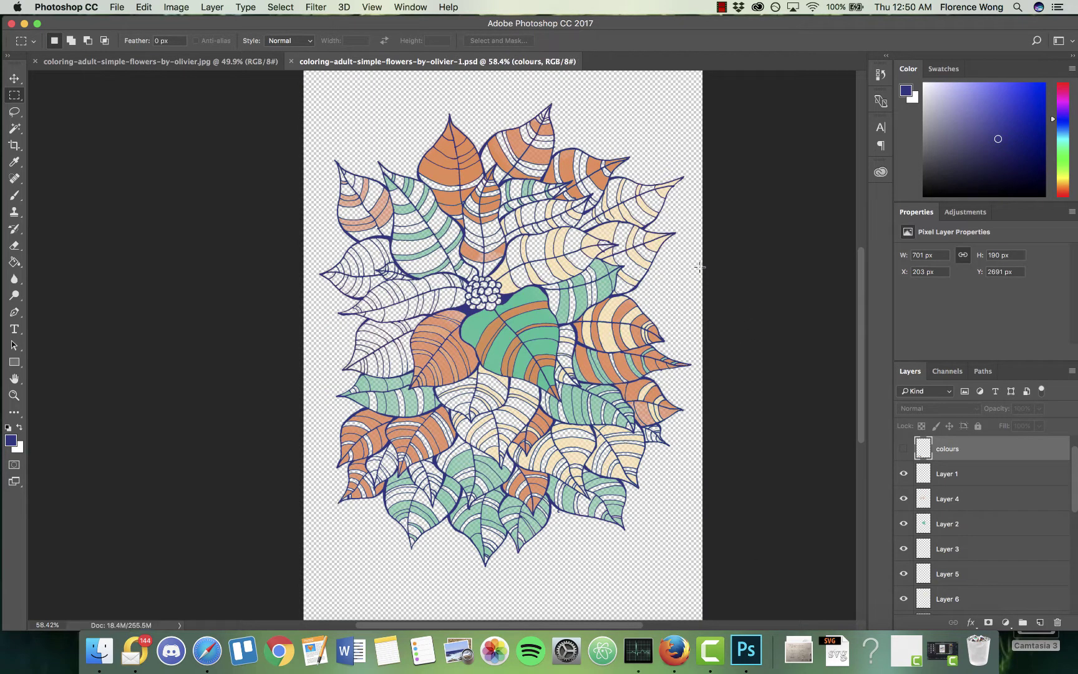
Step: Export the artwork as a PNG into the digital-tutorial folder, keeping the suggested file name
left_click(118, 7)
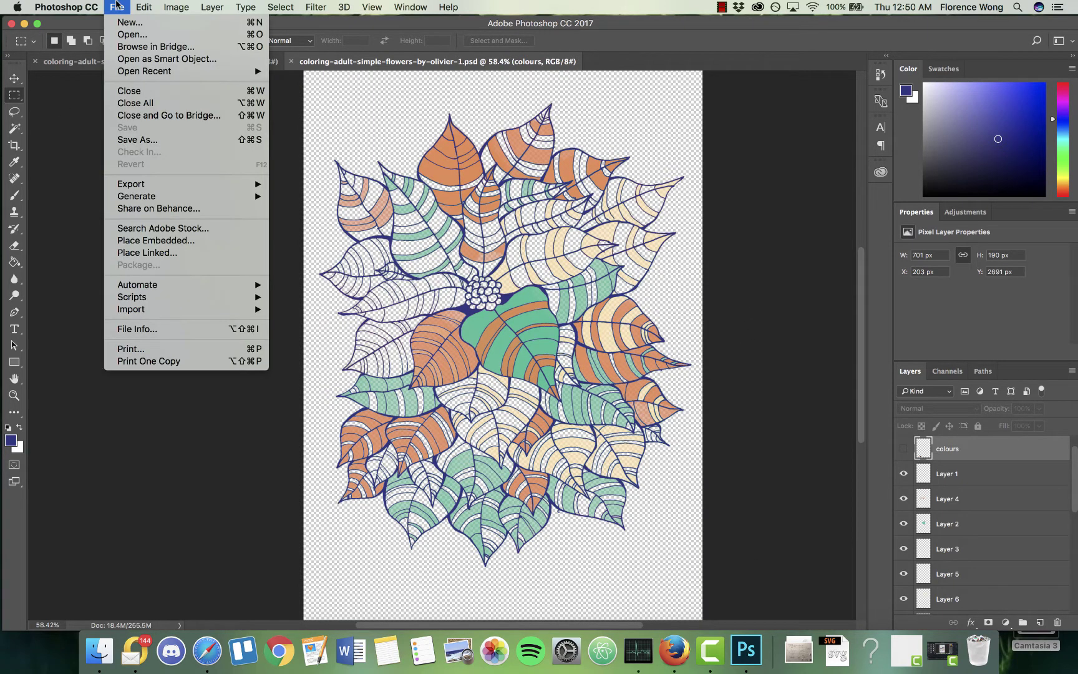
mouse_move(196, 186)
left_click(280, 185)
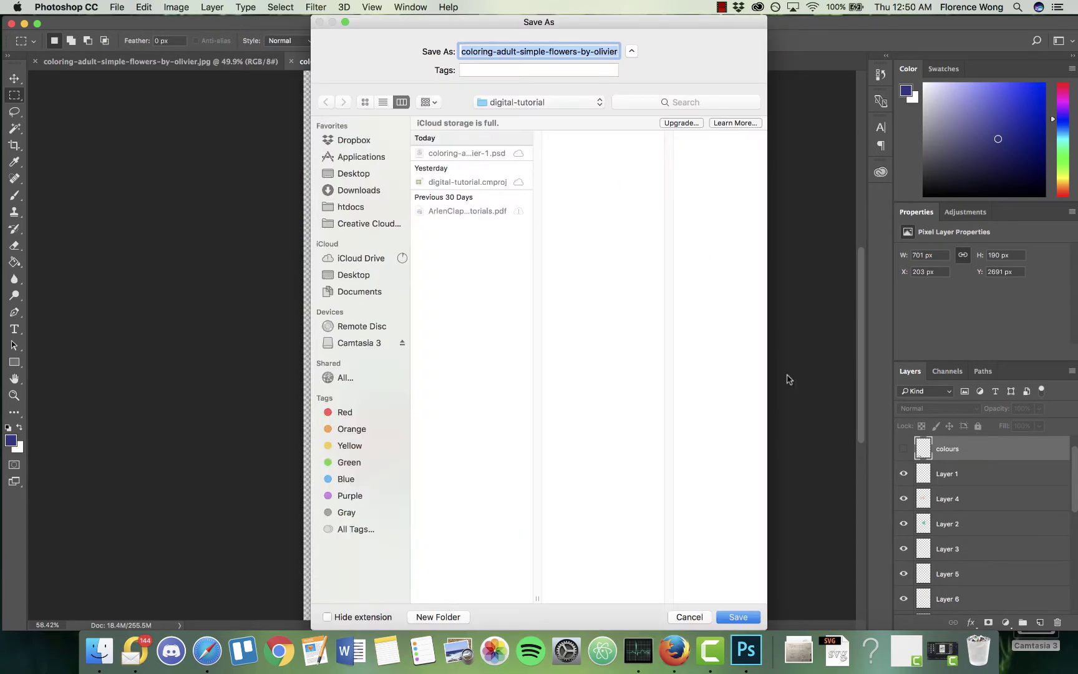
left_click(749, 617)
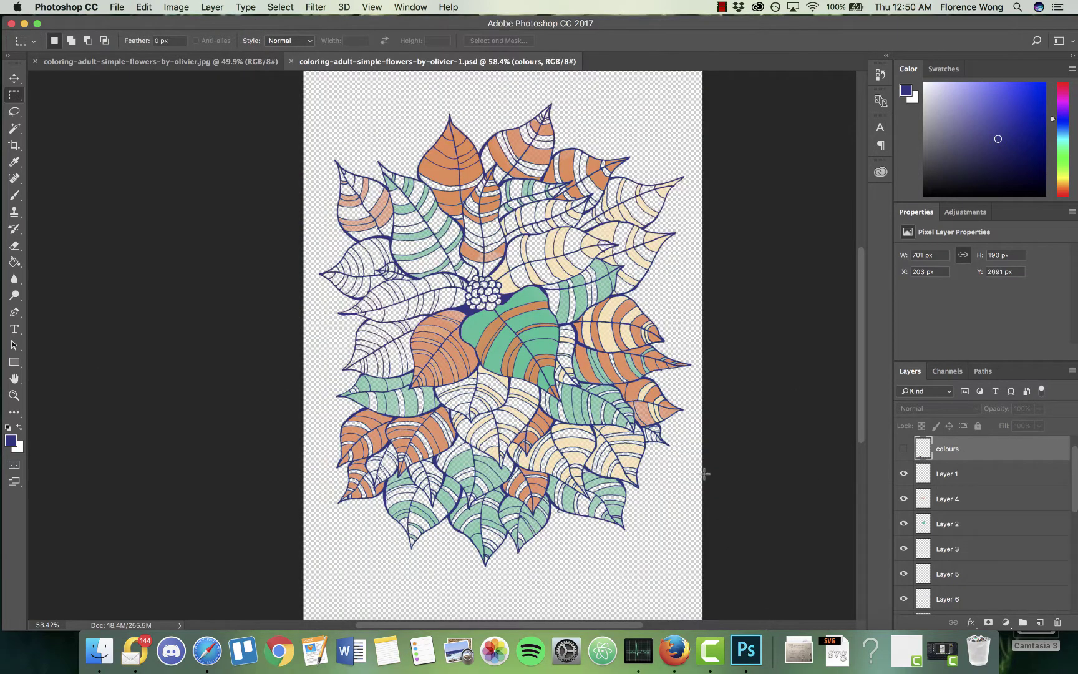
Step: Switch to Finder, search for "digital-tutorial" and open the exported coloring-adult-simple-flowers-by-olivier-1.png from that folder
left_click(93, 657)
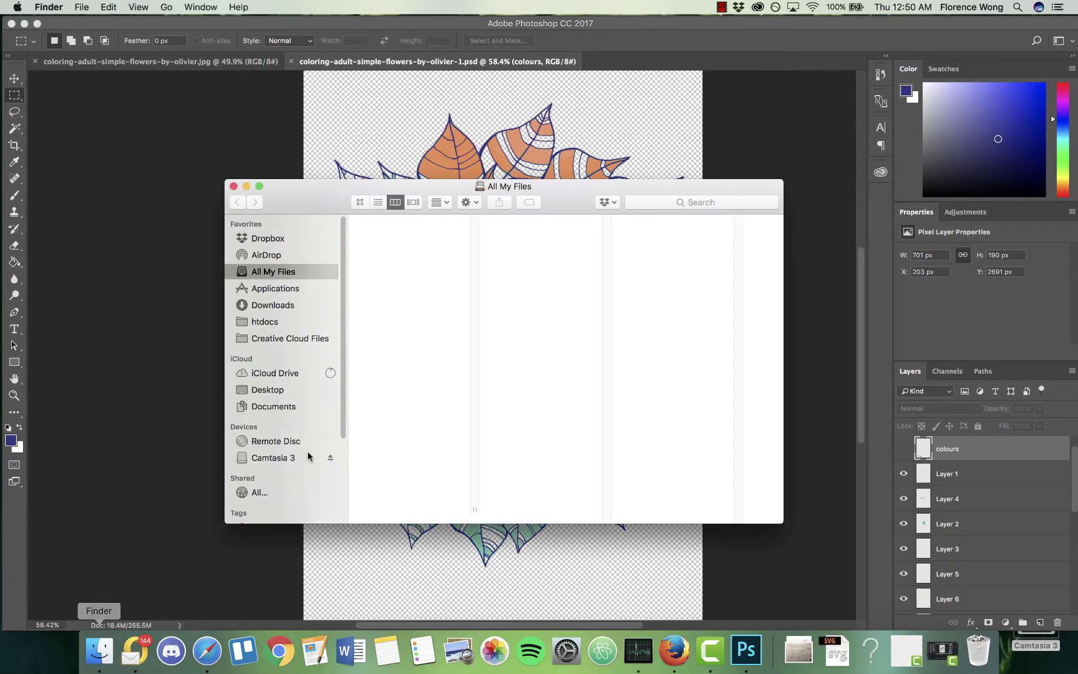
left_click(718, 203)
type("di")
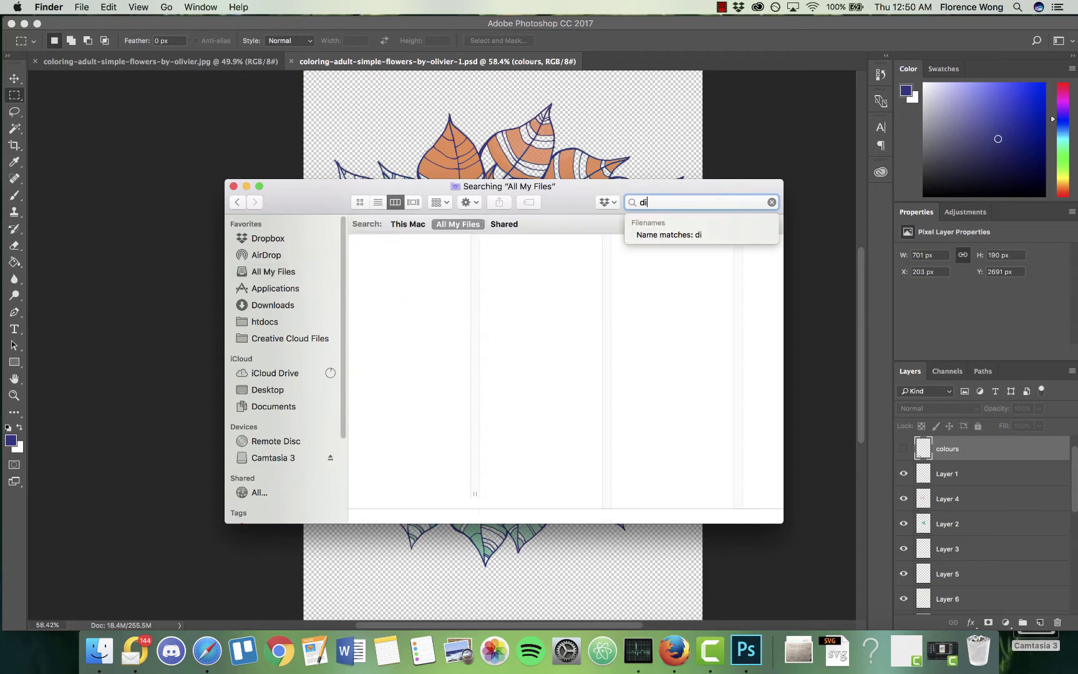
type("gital-tutorial")
key("Return")
double_click(528, 269)
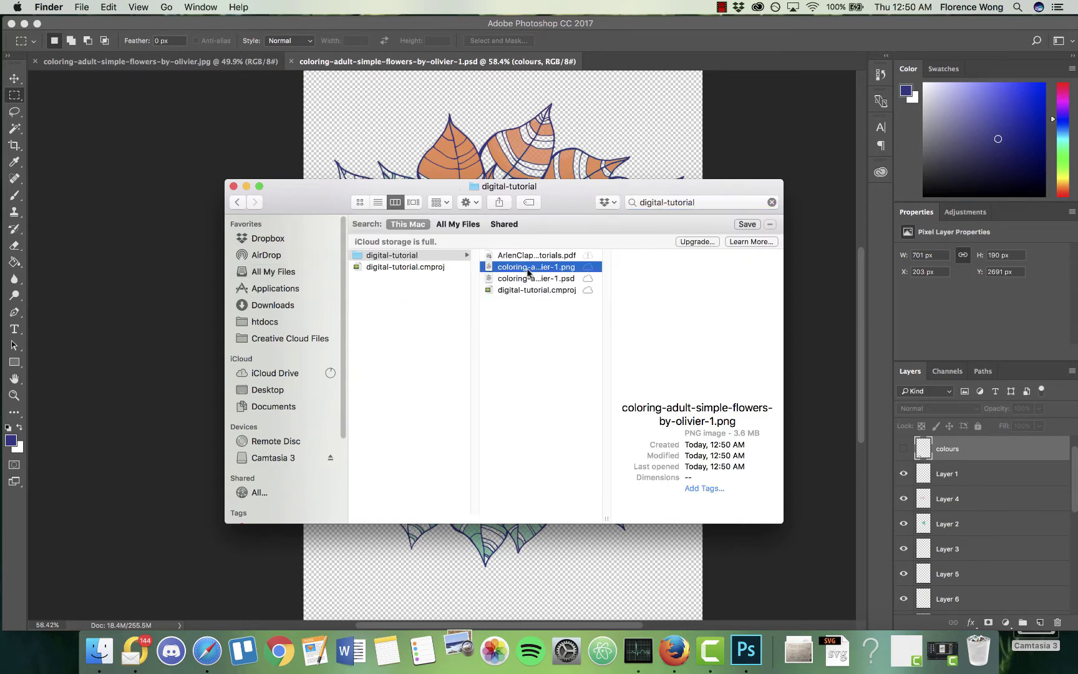